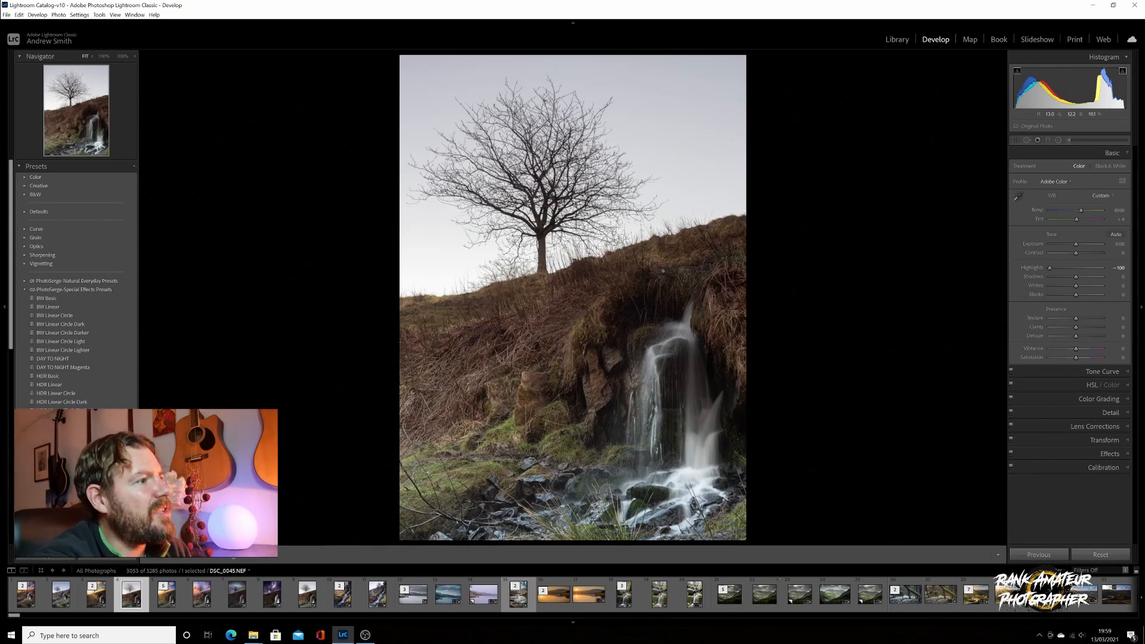
Send a copy with Lightroom adjustments to Luminar 4 as DSC_0045-Edit-2.tif
right_click(658, 254)
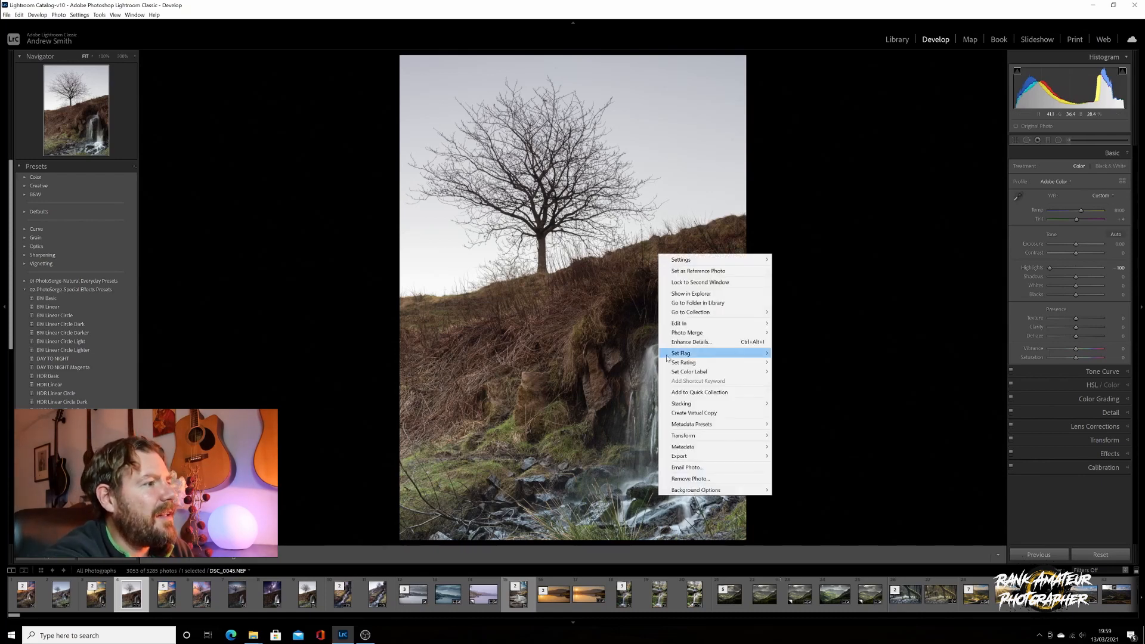
mouse_move(679, 325)
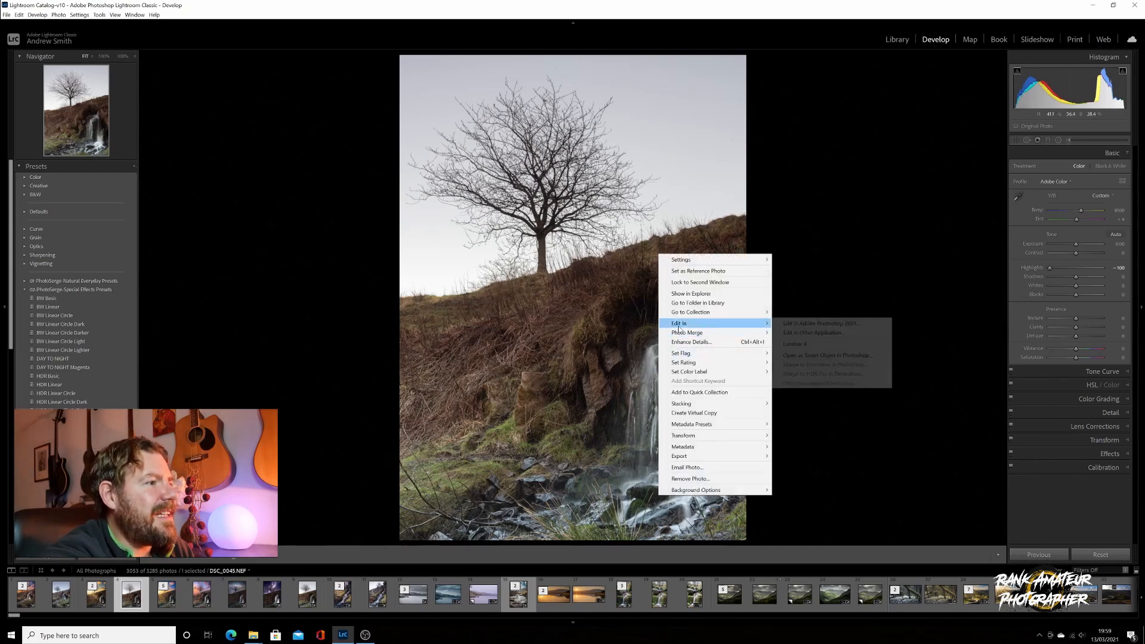
left_click(793, 344)
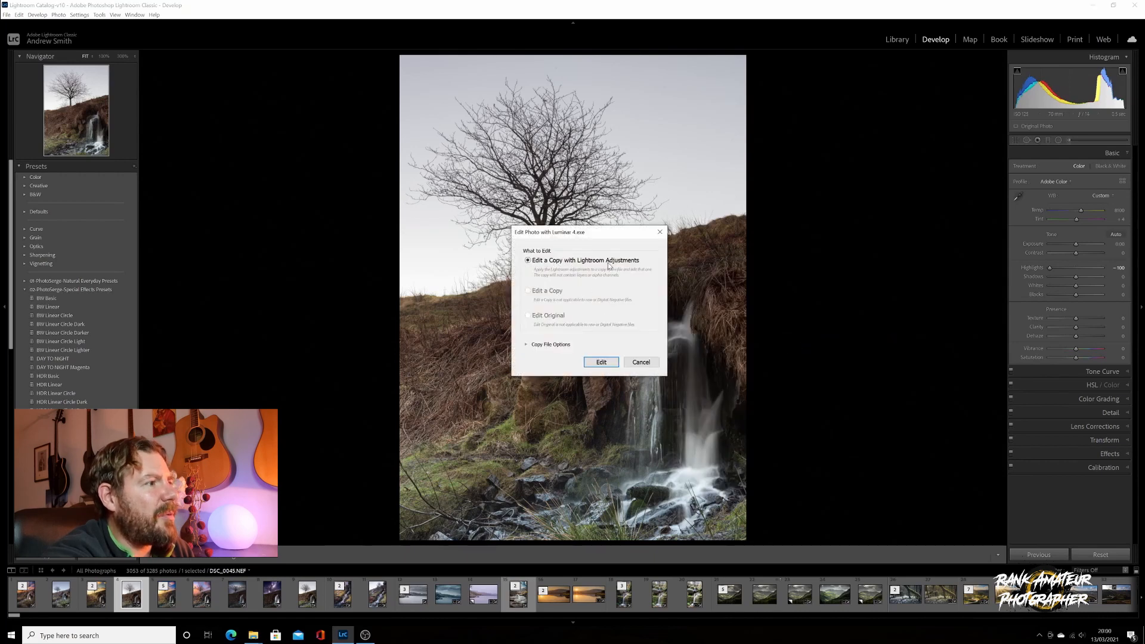
left_click(601, 363)
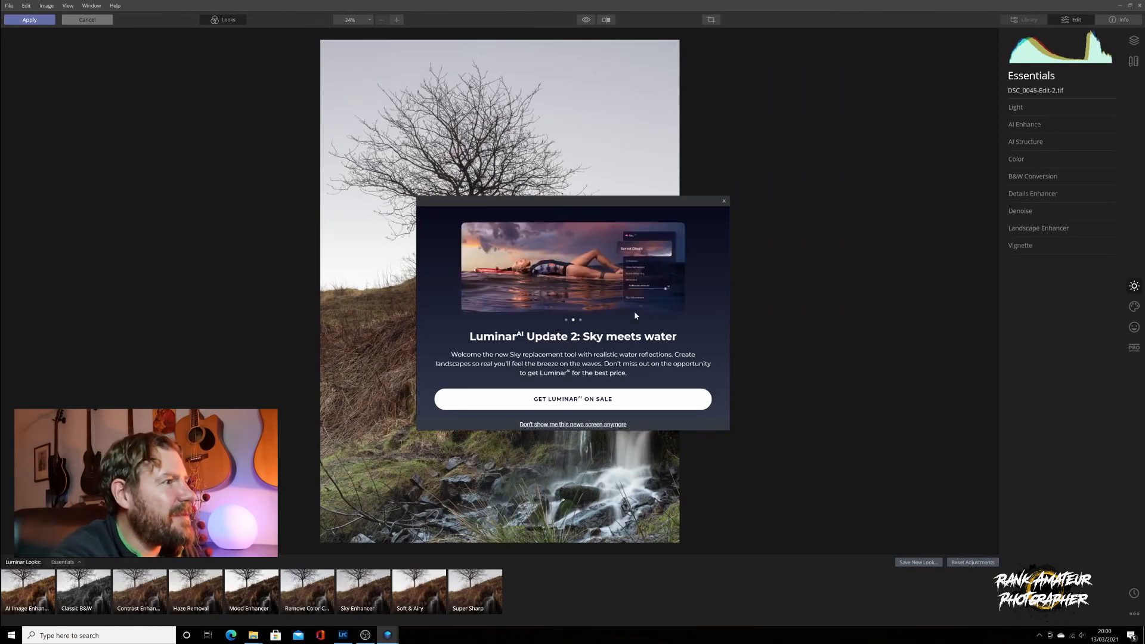
Load the custom Dramatic (30) image as the new sky in AI Sky Replacement
left_click(724, 202)
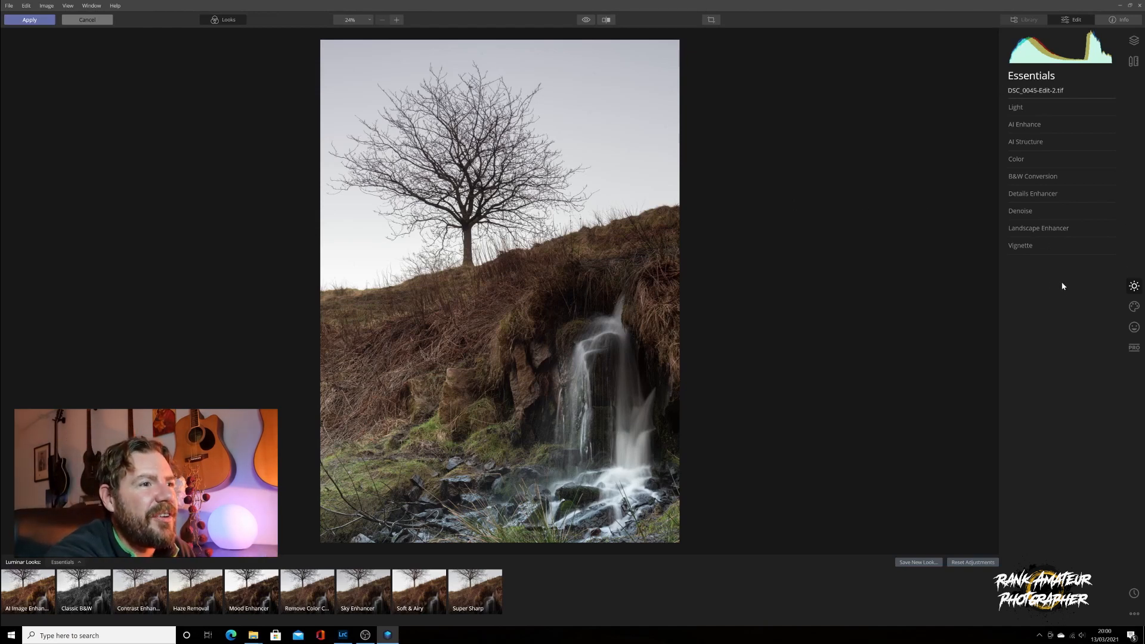
left_click(1134, 308)
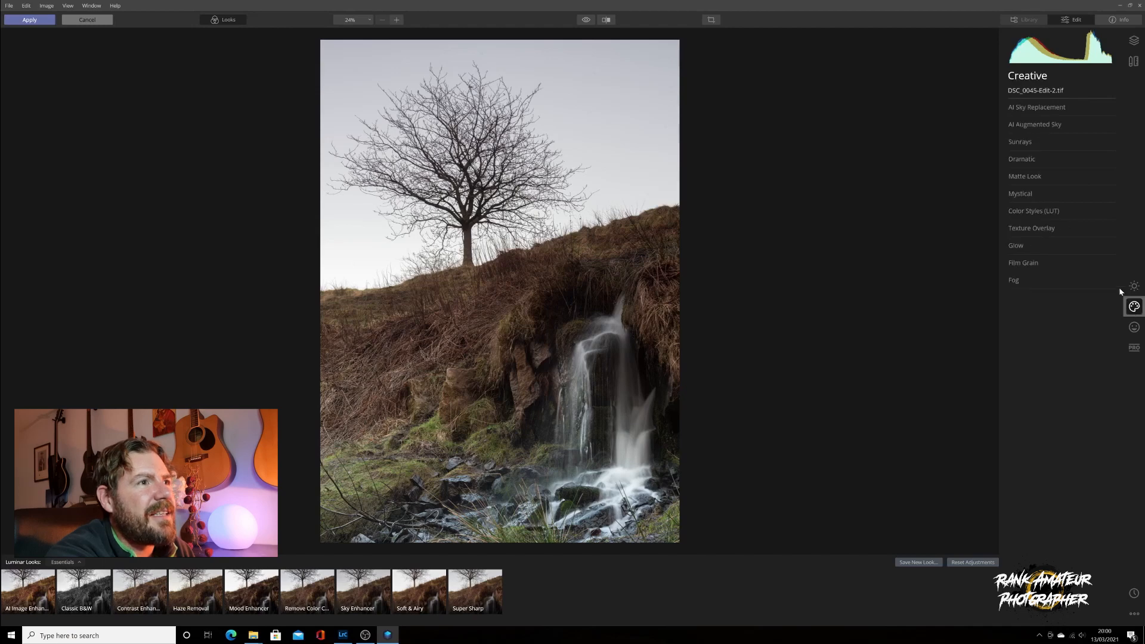
left_click(1041, 109)
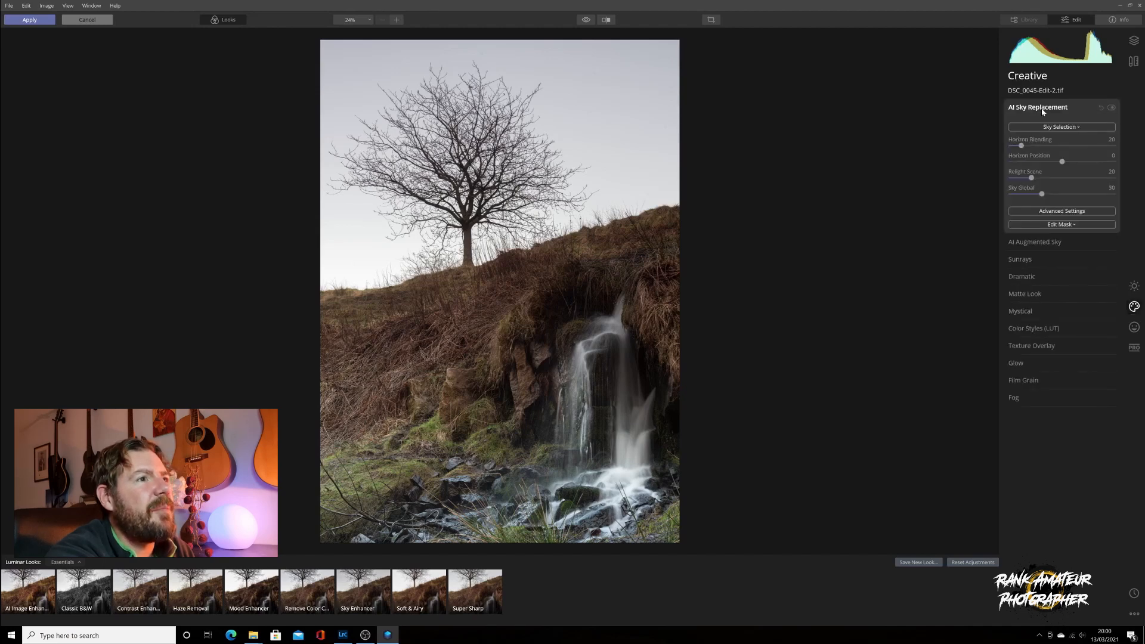
left_click(1045, 128)
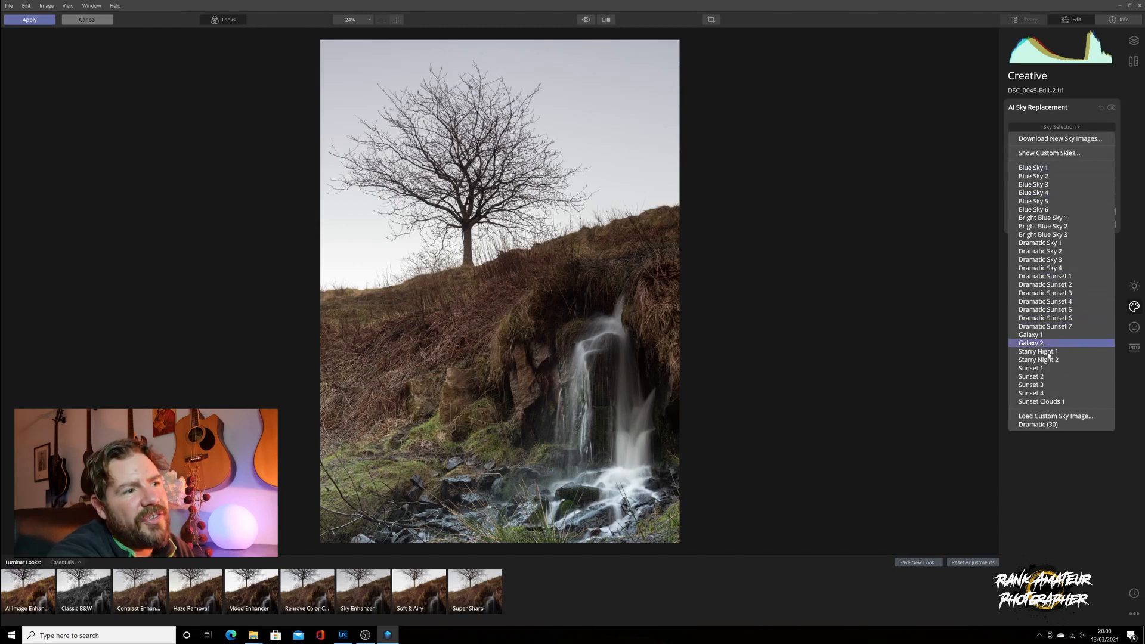
left_click(1042, 417)
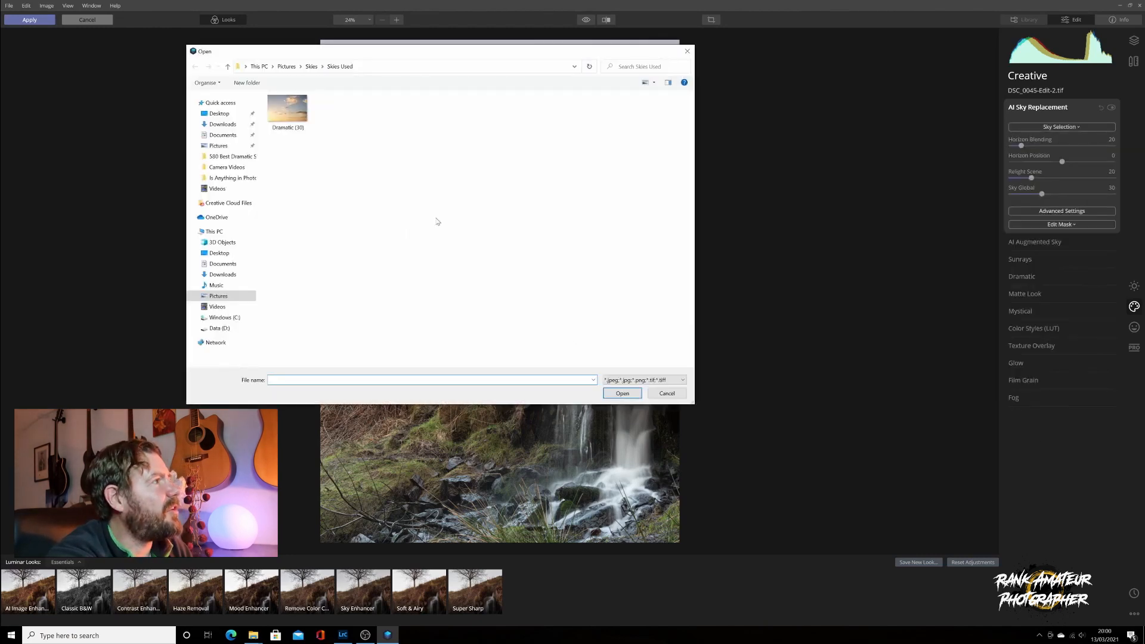
left_click(293, 110)
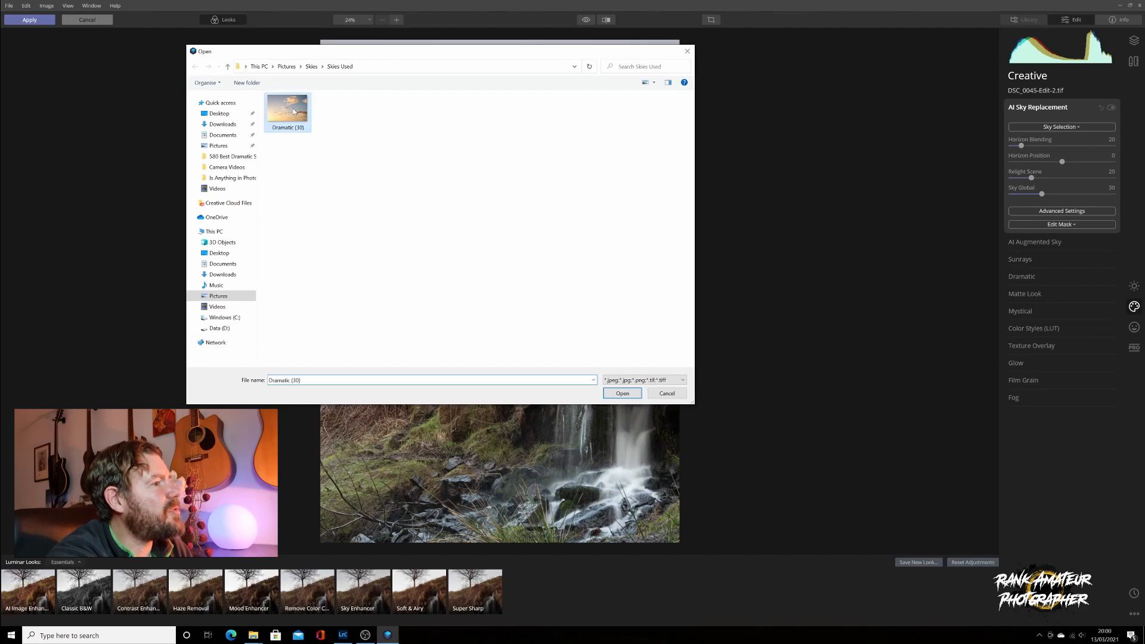
left_click(614, 393)
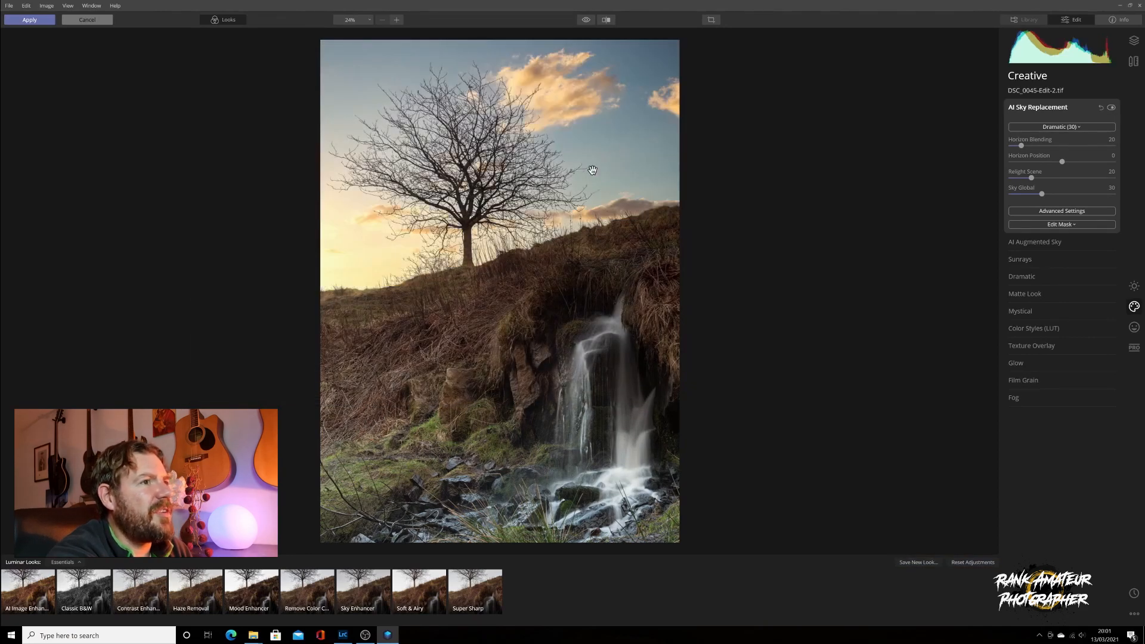
left_click(1061, 212)
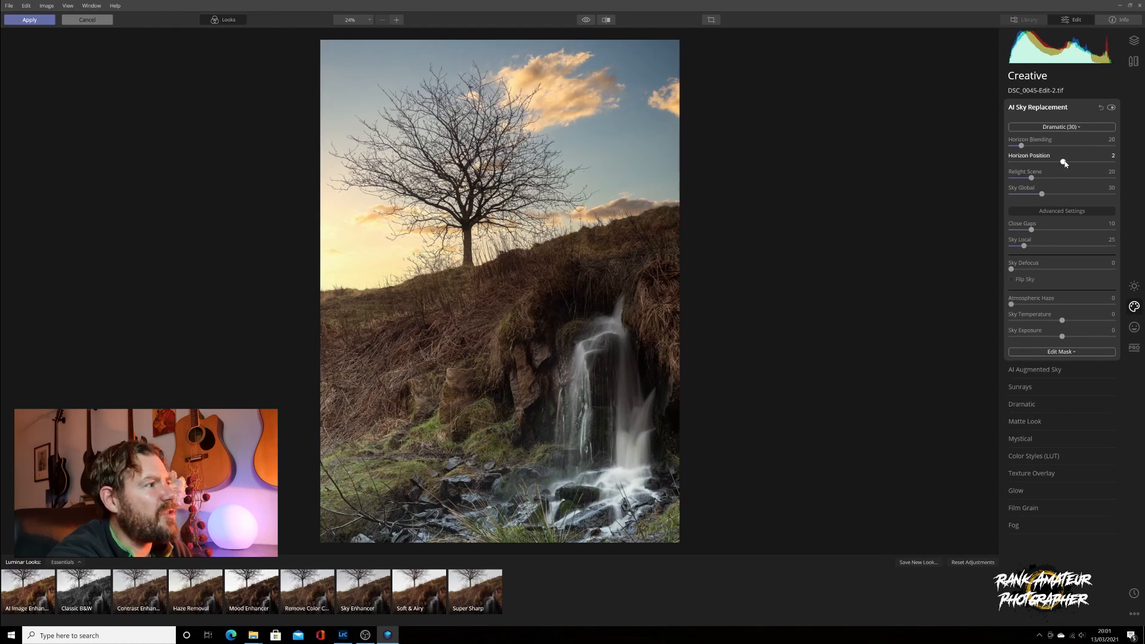
Set the sky's Horizon Position to -1, checking the branches at 100% zoom before fitting back
left_click_drag(1068, 163, 1072, 164)
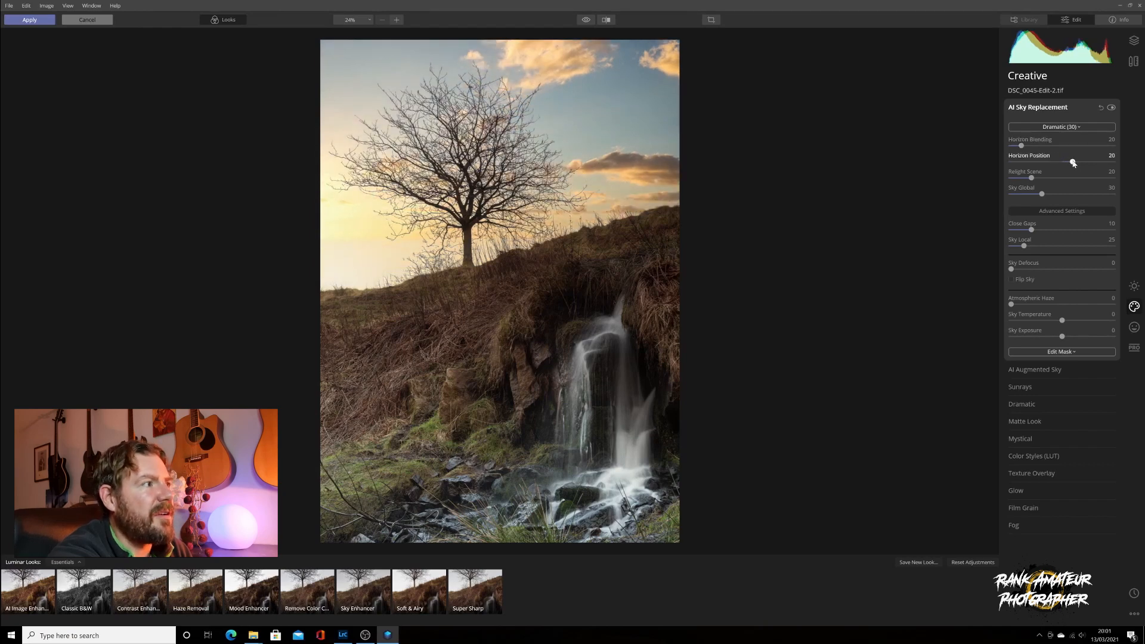
left_click_drag(1073, 163, 1063, 164)
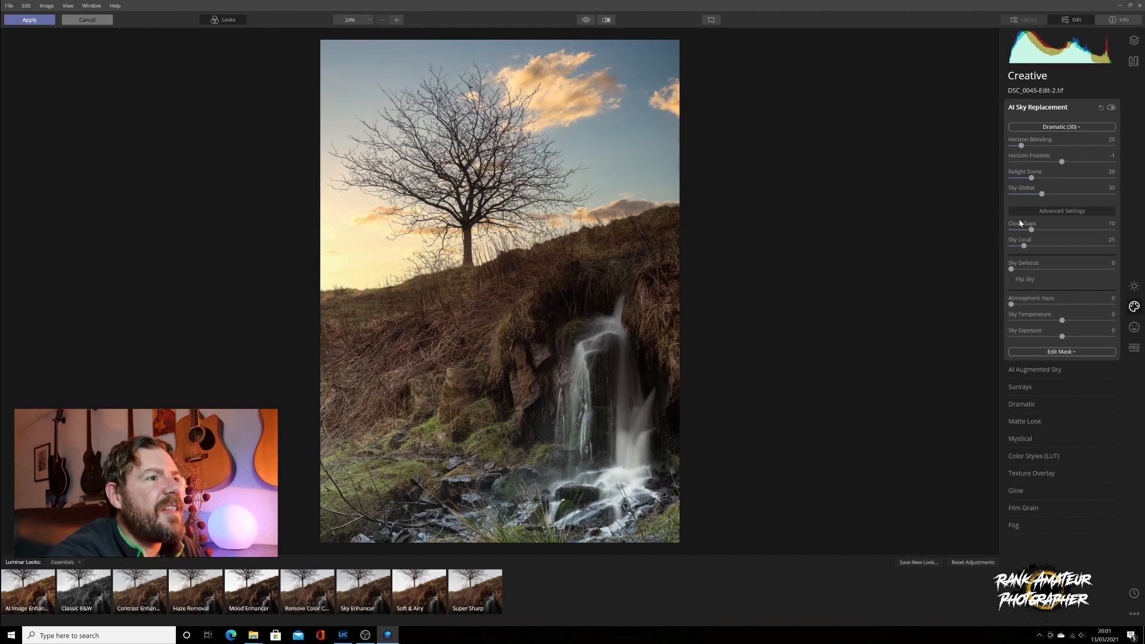
left_click(490, 123)
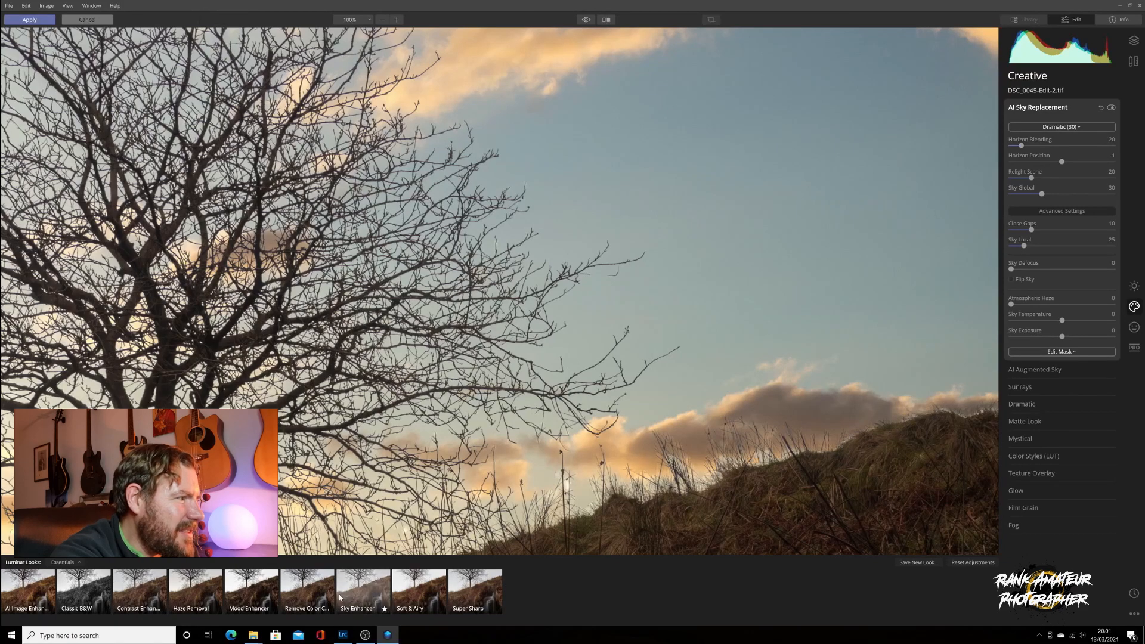
left_click(335, 200)
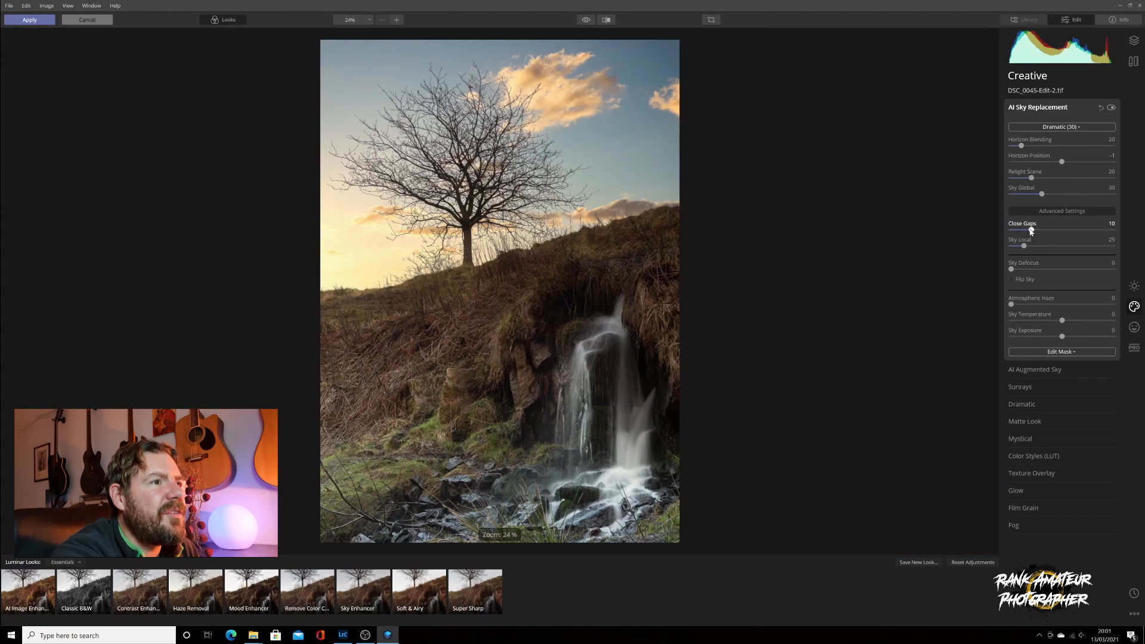
Set Close Gaps to 50, Sky Temperature to 13 and Relight Scene to 39, leaving haze and exposure at 0
left_click_drag(1033, 232, 1126, 232)
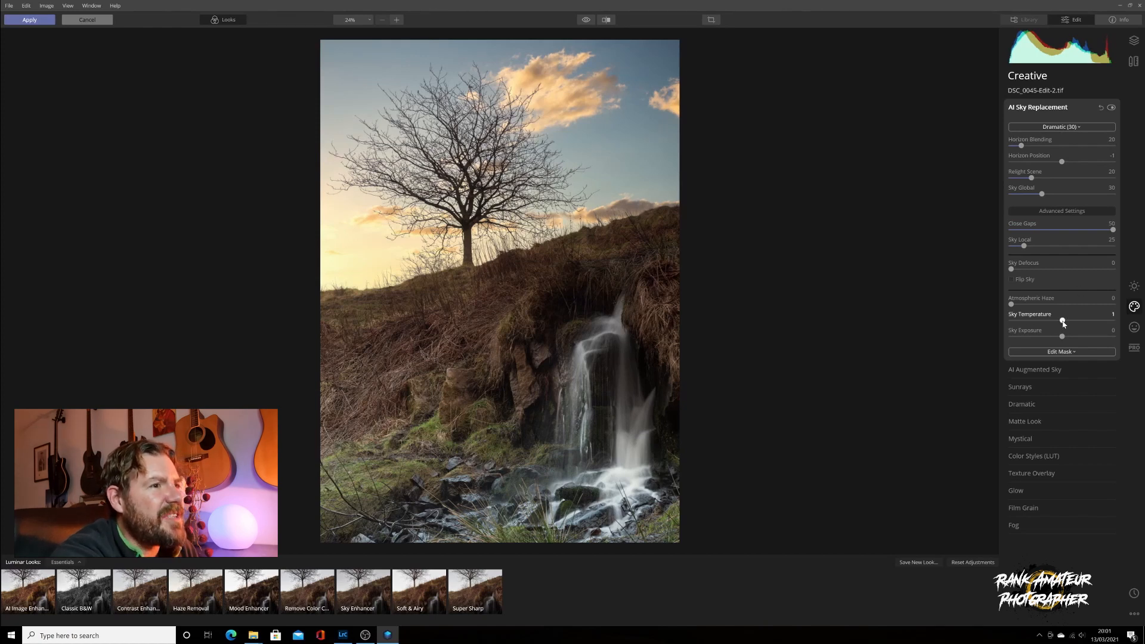
mouse_move(1062, 322)
left_mouse_down()
mouse_move(1076, 322)
mouse_move(1024, 321)
mouse_move(1062, 320)
left_mouse_up()
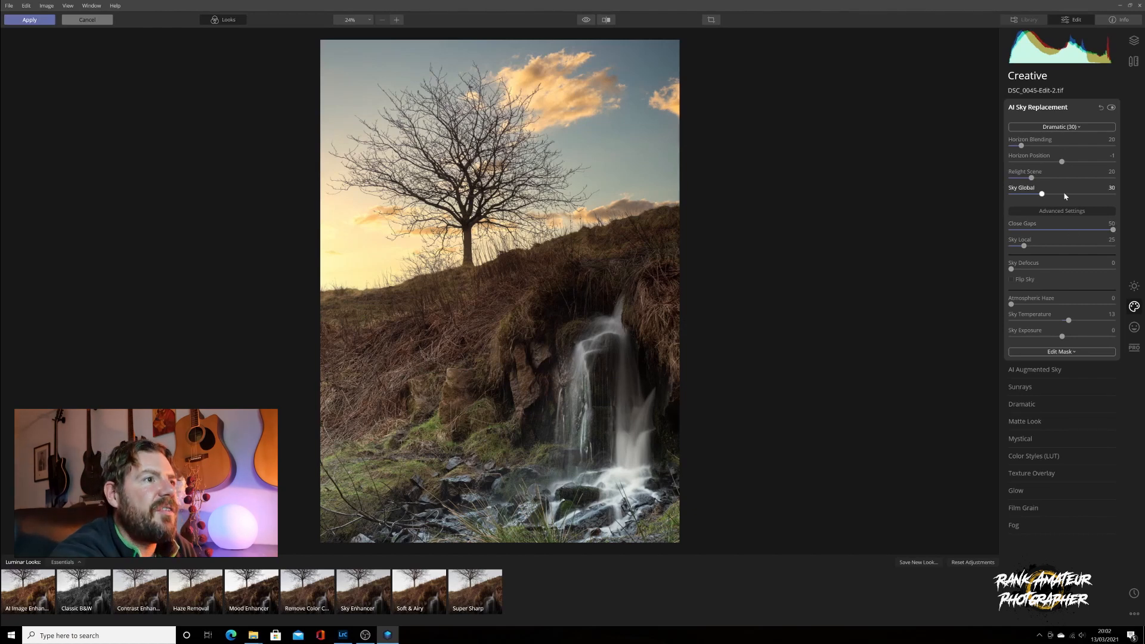
left_click_drag(1036, 177, 1052, 187)
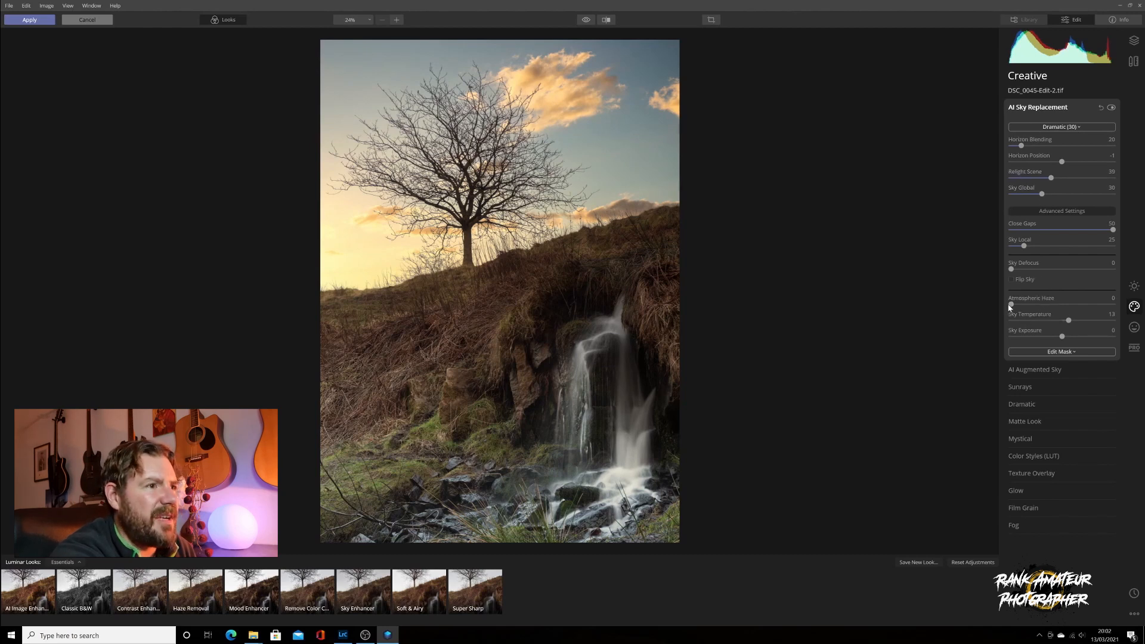
left_click_drag(1011, 307, 942, 309)
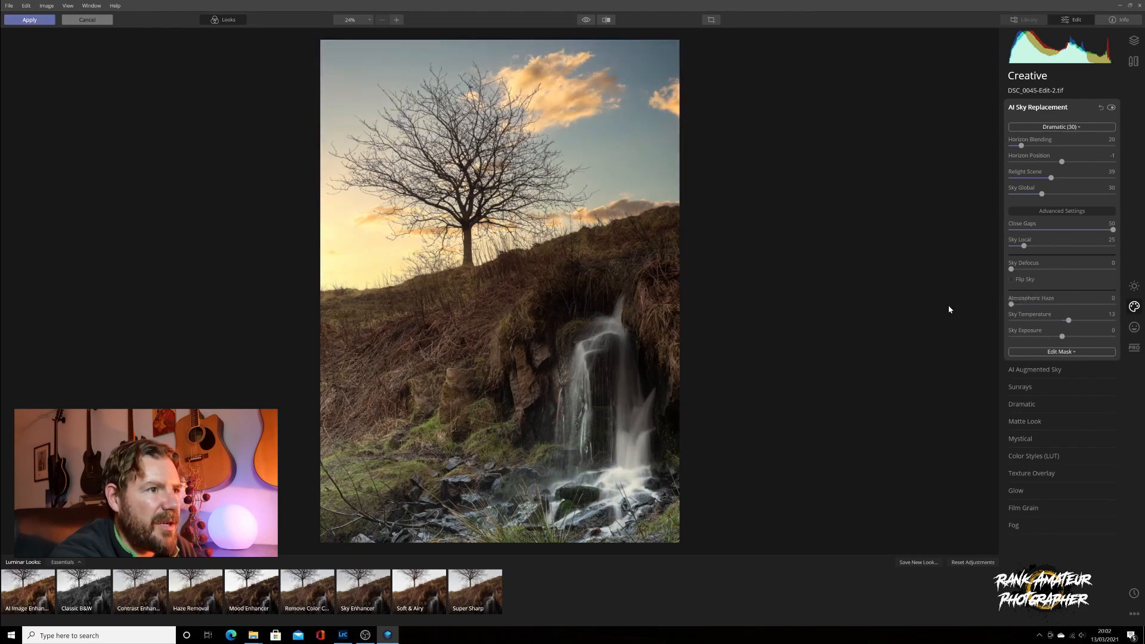
mouse_move(1062, 337)
left_mouse_down()
mouse_move(1109, 336)
mouse_move(1035, 336)
mouse_move(1056, 336)
left_mouse_up()
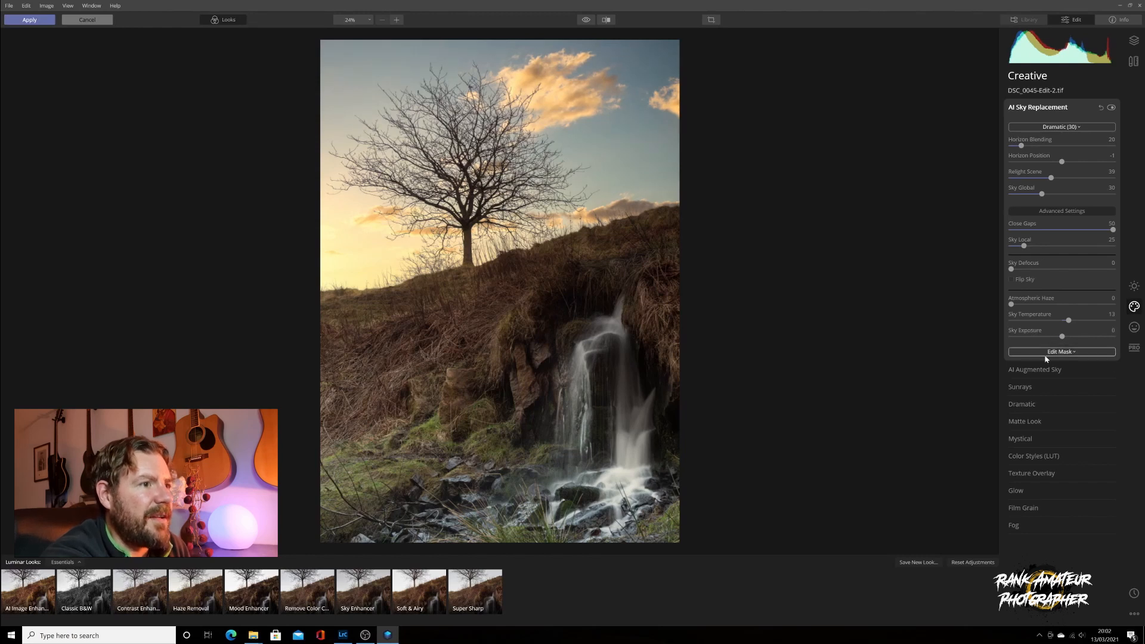
Place the Sunrays sun at the photo's left edge and set Amount to 17
left_click(1021, 387)
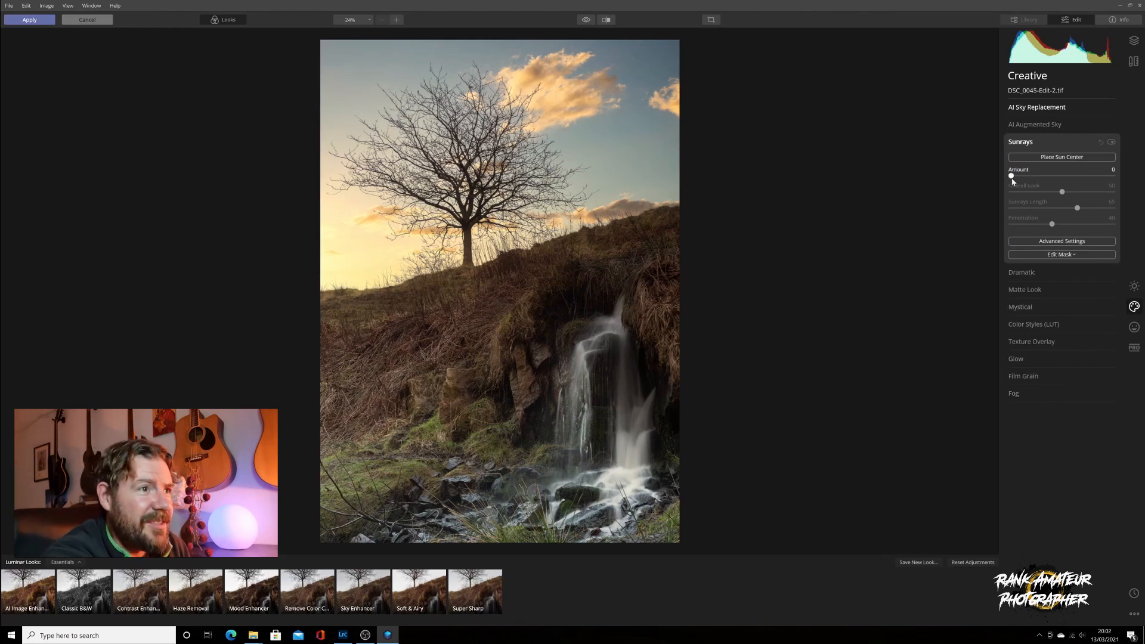
left_click(1054, 158)
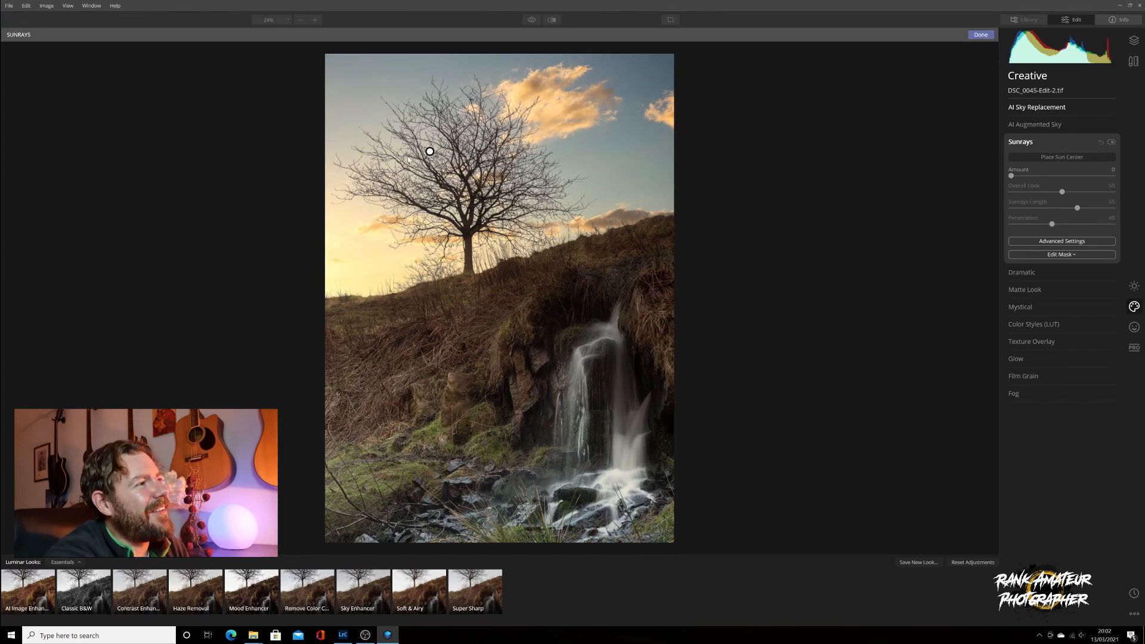
mouse_move(430, 151)
left_mouse_down()
mouse_move(351, 269)
mouse_move(326, 272)
left_mouse_up()
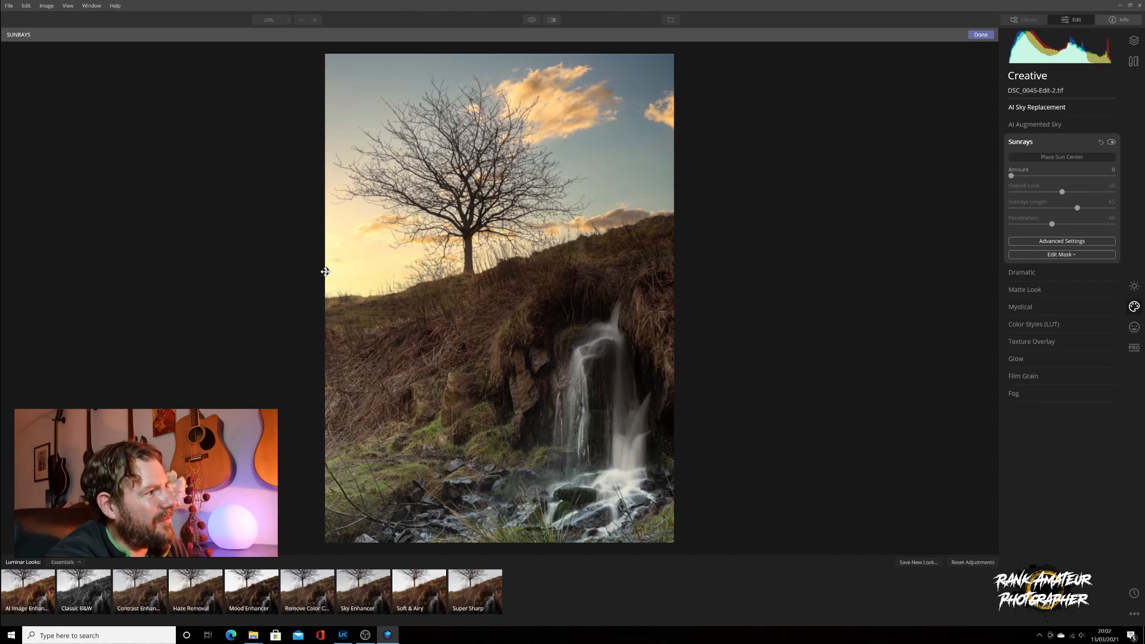
left_click(1044, 159)
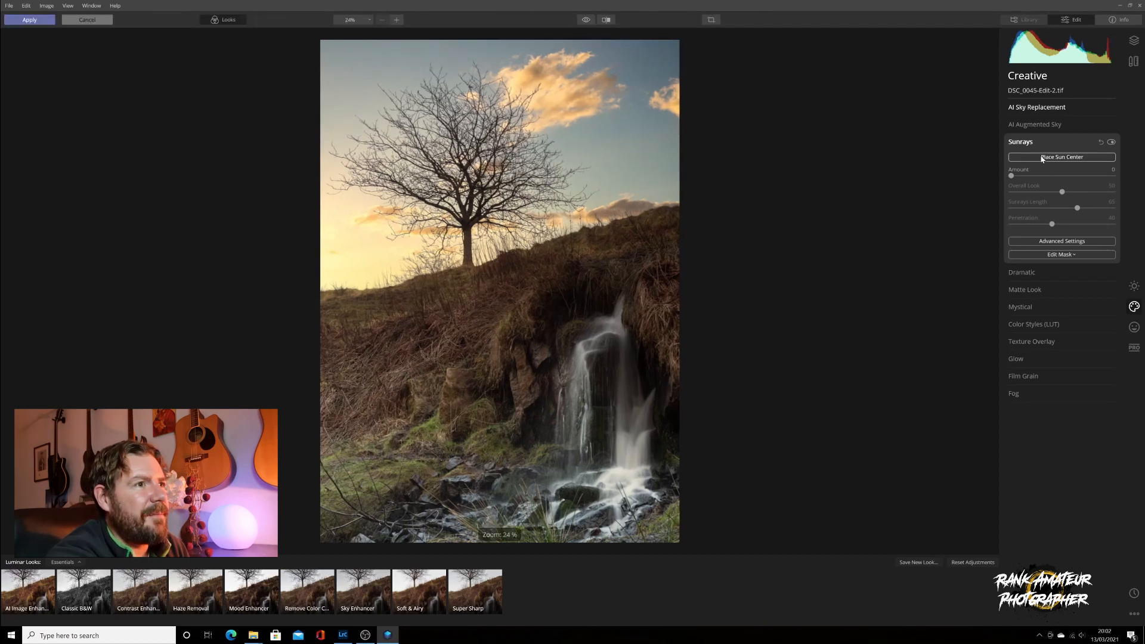
mouse_move(1011, 176)
left_mouse_down()
mouse_move(1113, 177)
mouse_move(1028, 179)
left_mouse_up()
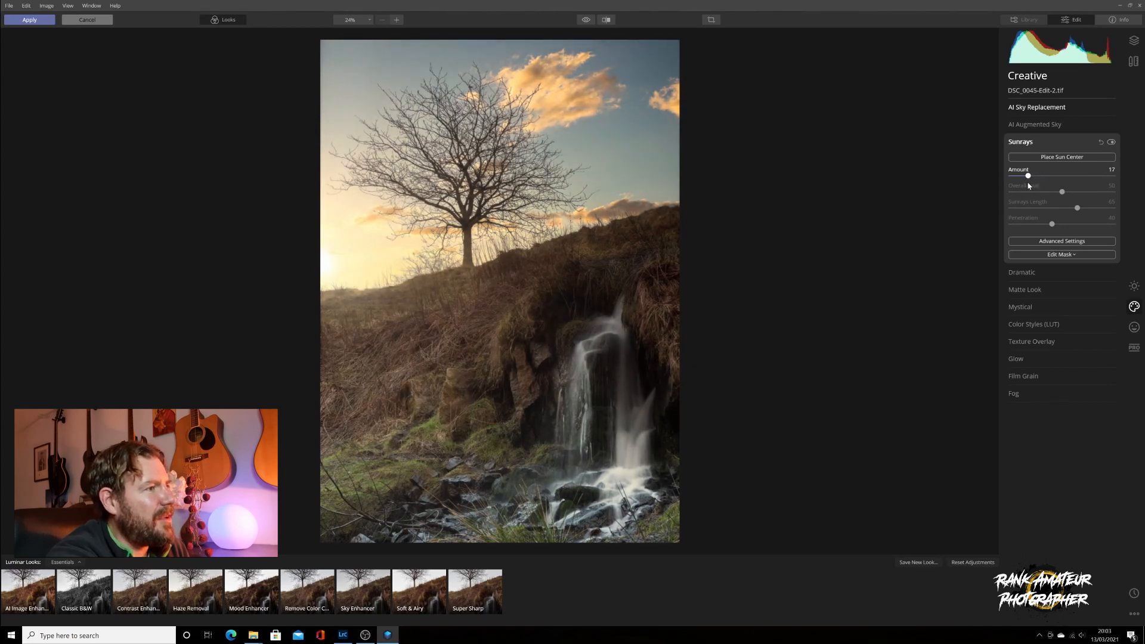
Raise the sun slightly along the left edge, just above the hillside
left_click(1044, 158)
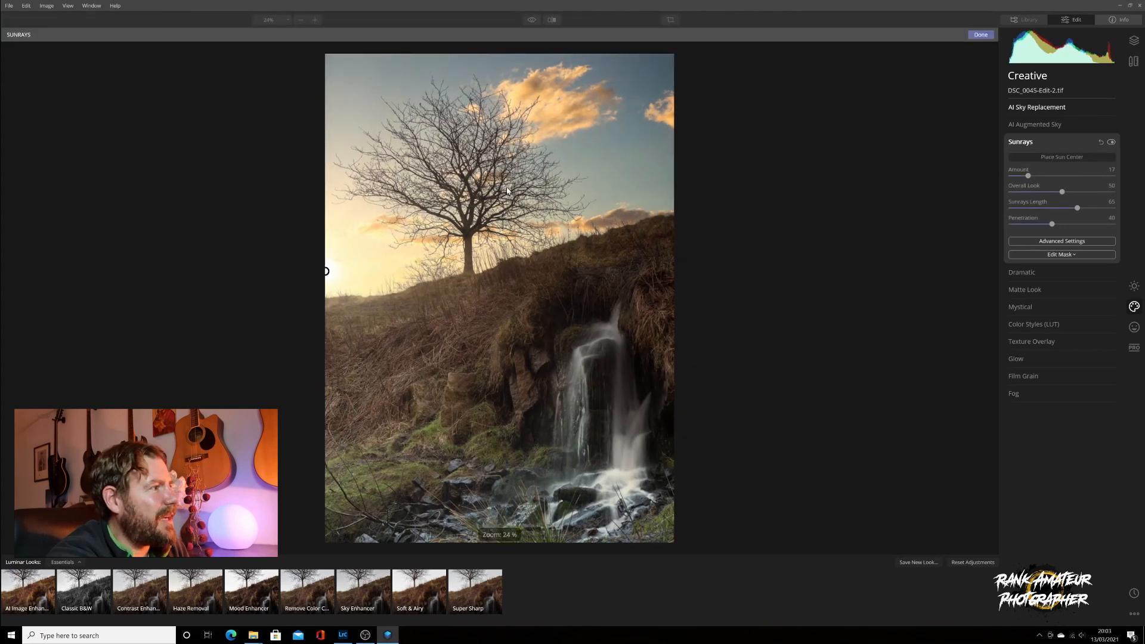
left_click_drag(326, 270, 327, 242)
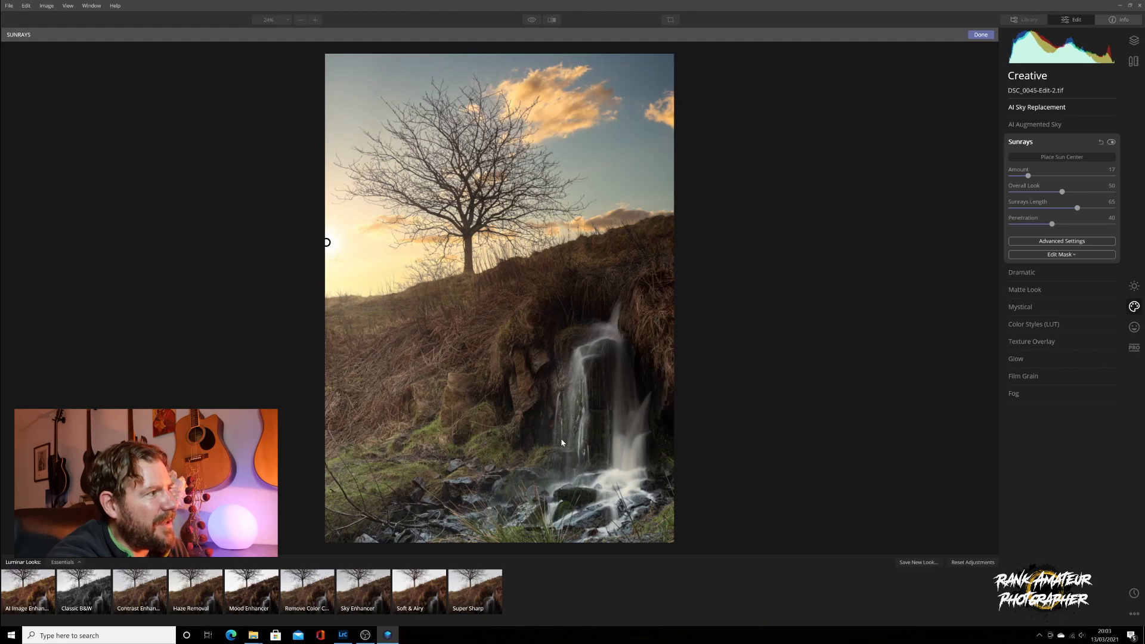
left_click(1042, 158)
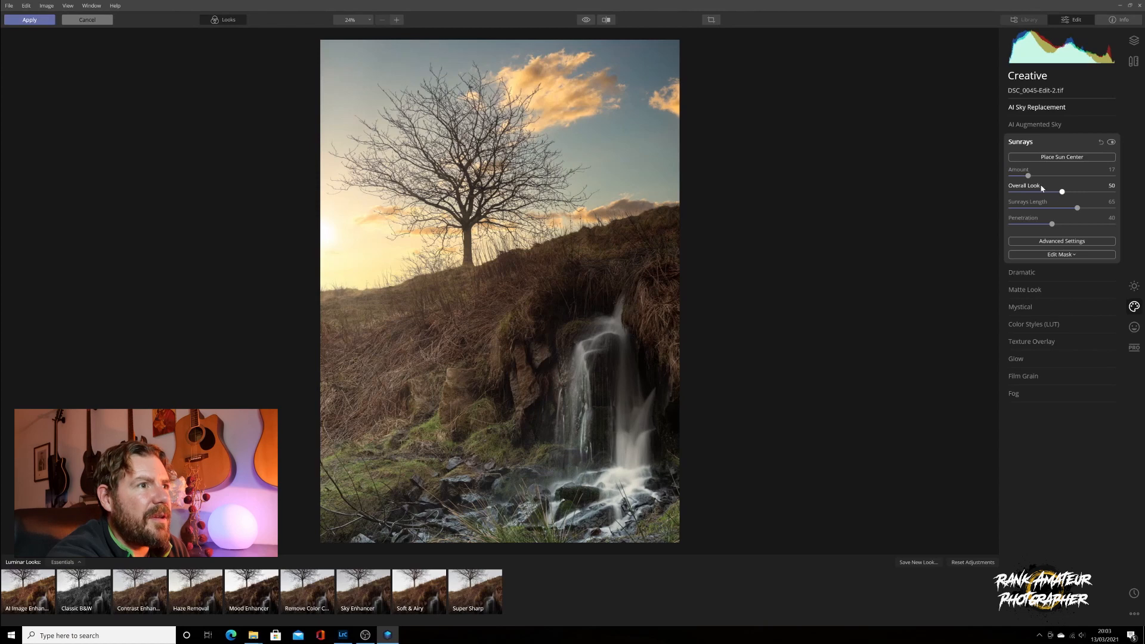
Warm the sunrays with Sun Warmth 68, extend Penetration to 74 and set Randomize to 4
left_click(1049, 239)
mouse_move(1062, 260)
left_mouse_down()
mouse_move(1110, 262)
mouse_move(1066, 261)
left_mouse_up()
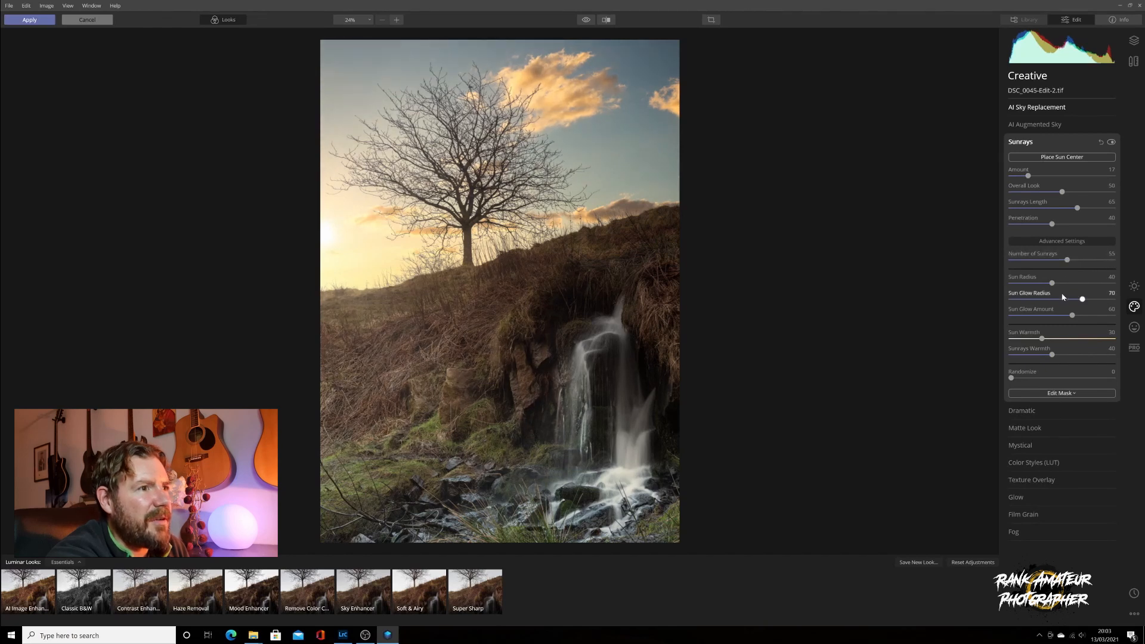
left_click_drag(1042, 338, 1069, 357)
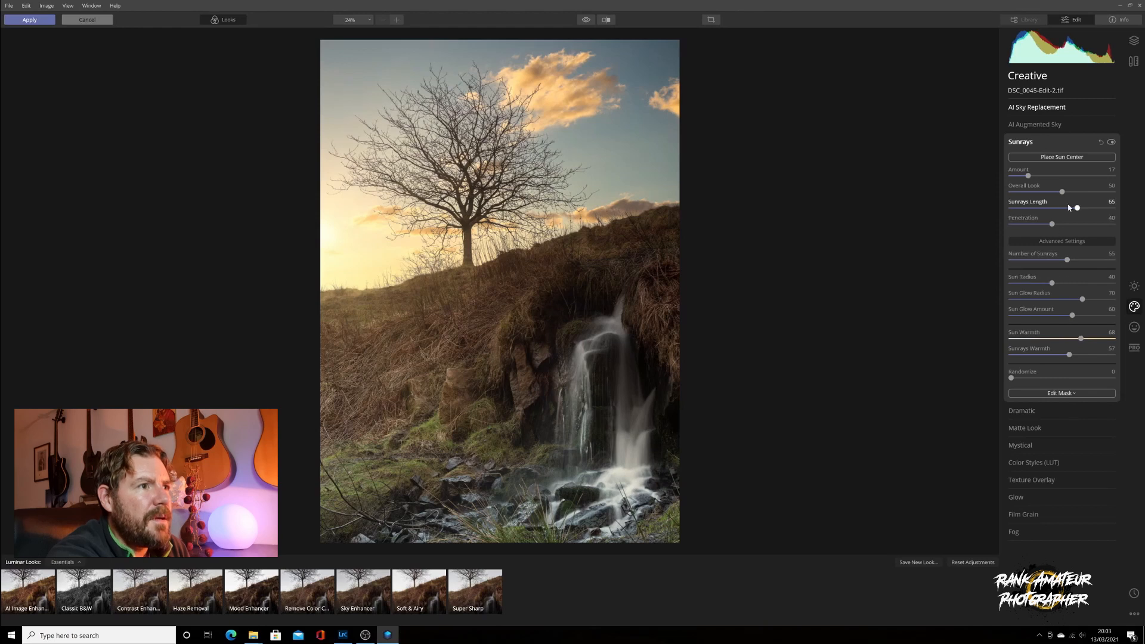
left_click_drag(1052, 225, 1087, 227)
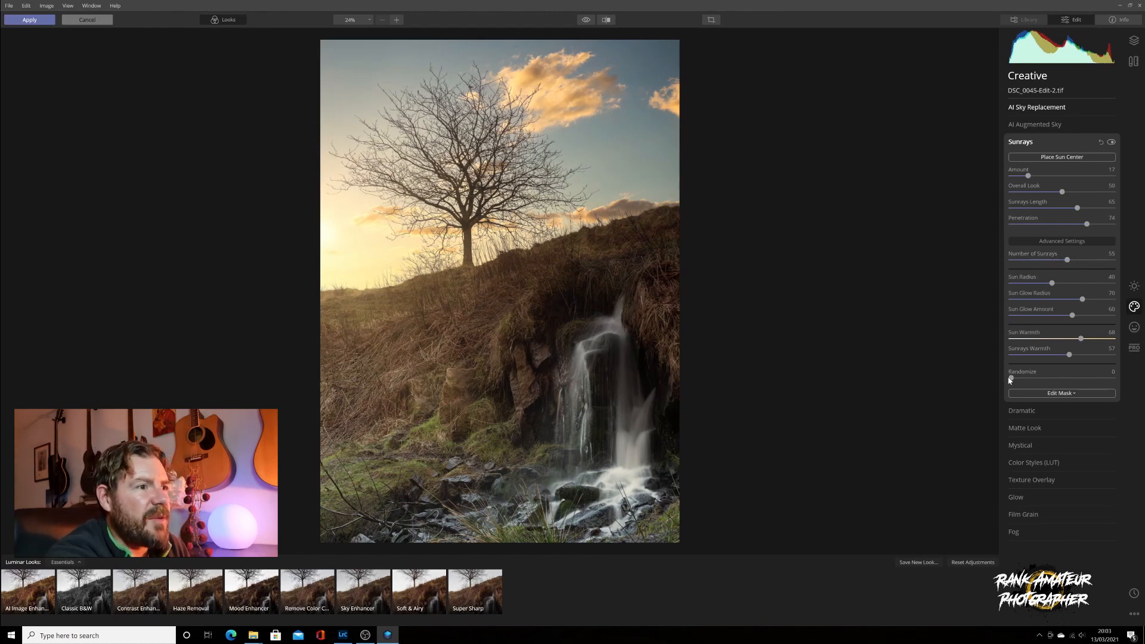
left_click_drag(1011, 379, 1015, 380)
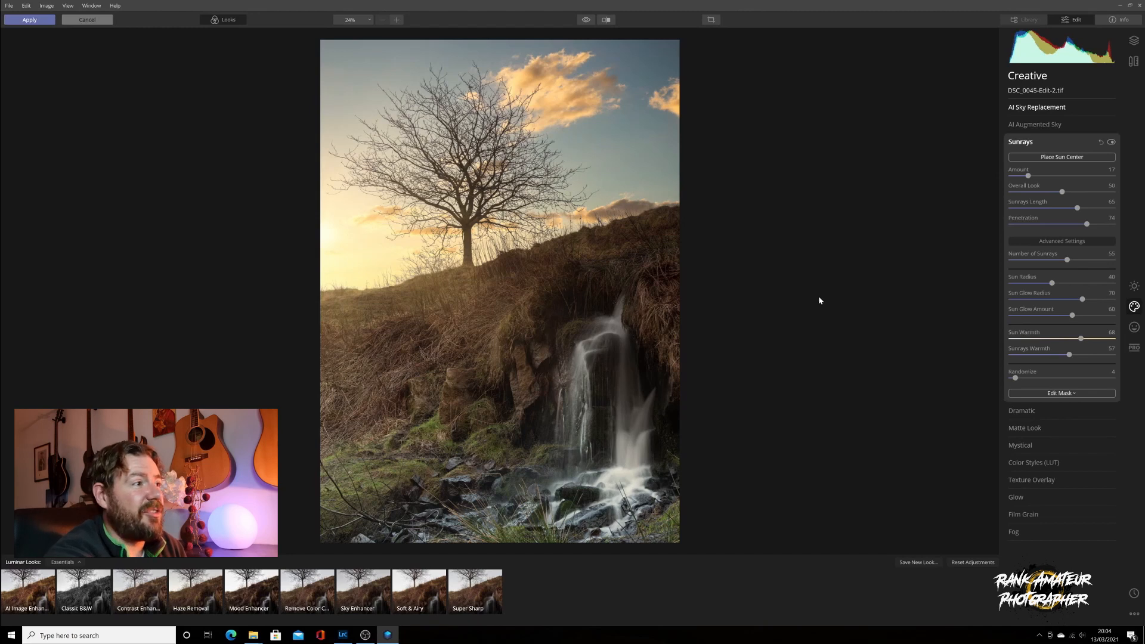
Apply the Luminar edits, returning the photo to Lightroom Classic's Develop module
left_click(42, 23)
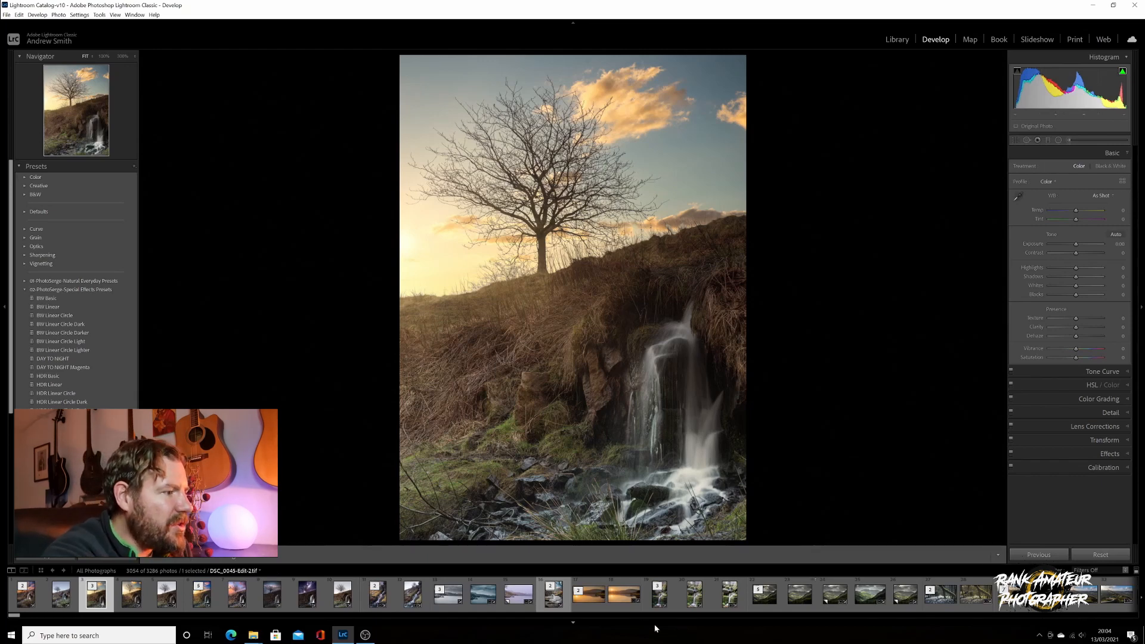
Hide the filmstrip and lower Highlights to -73 in the Basic panel
left_click(575, 625)
left_click(575, 626)
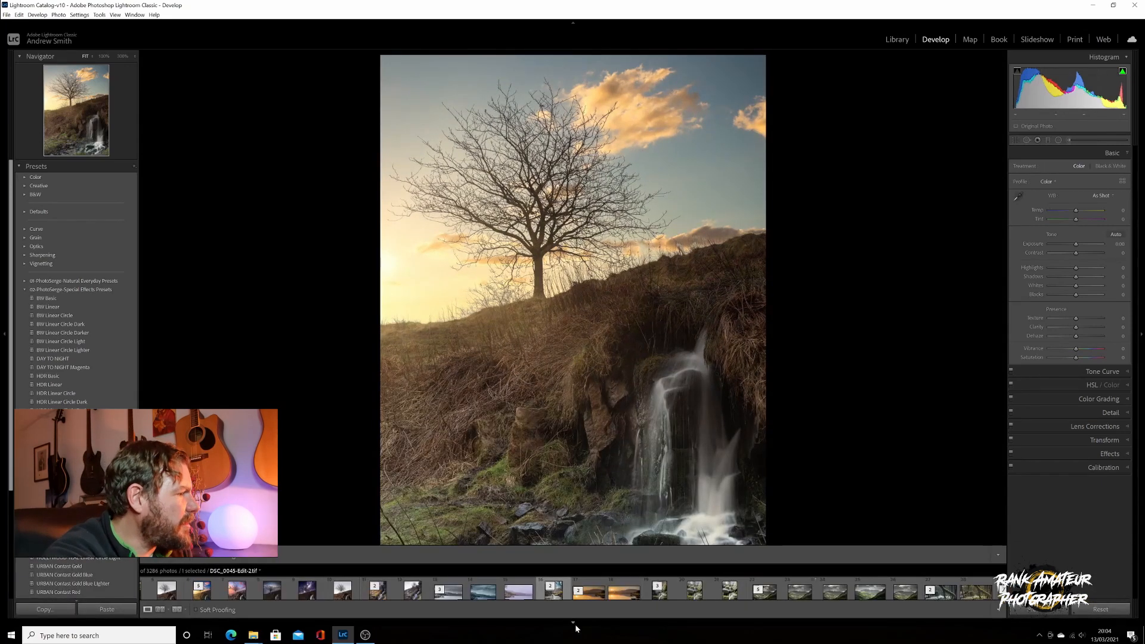
left_click(574, 623)
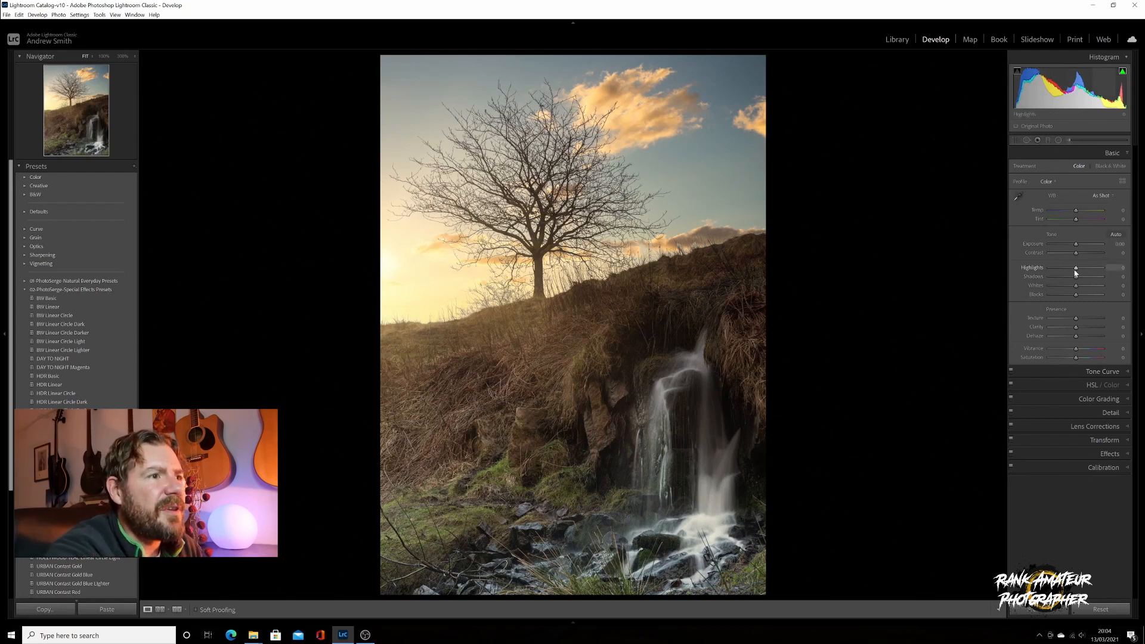
left_click_drag(1076, 267, 1057, 273)
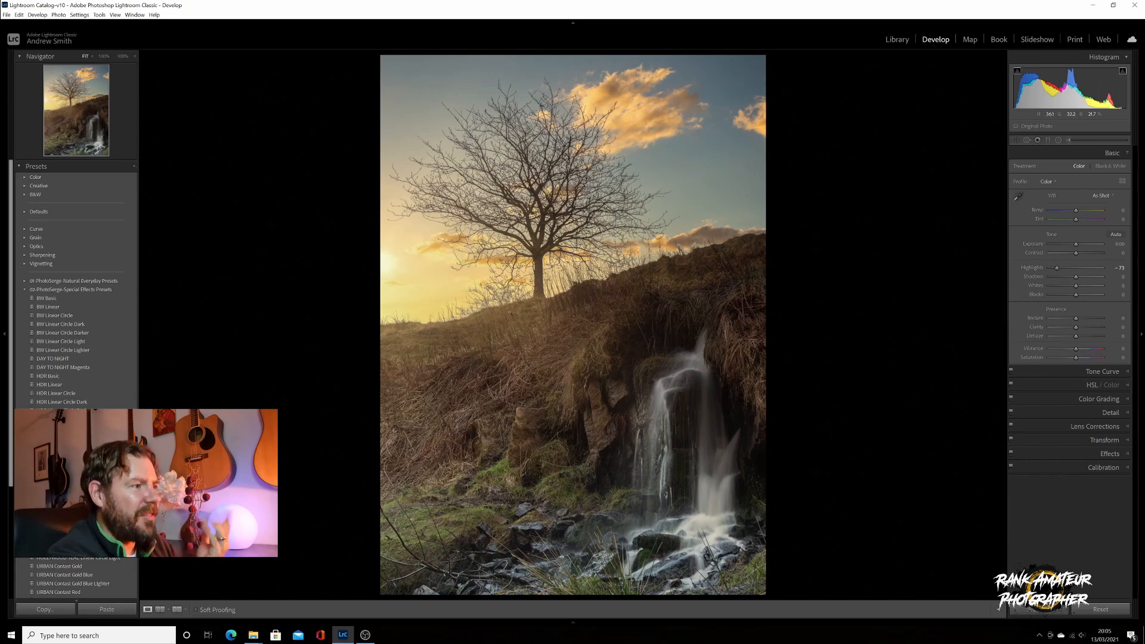
Add a graduated filter over the lower hillside and waterfall with Exposure -0.36
left_click(1048, 140)
left_click_drag(437, 499, 474, 370)
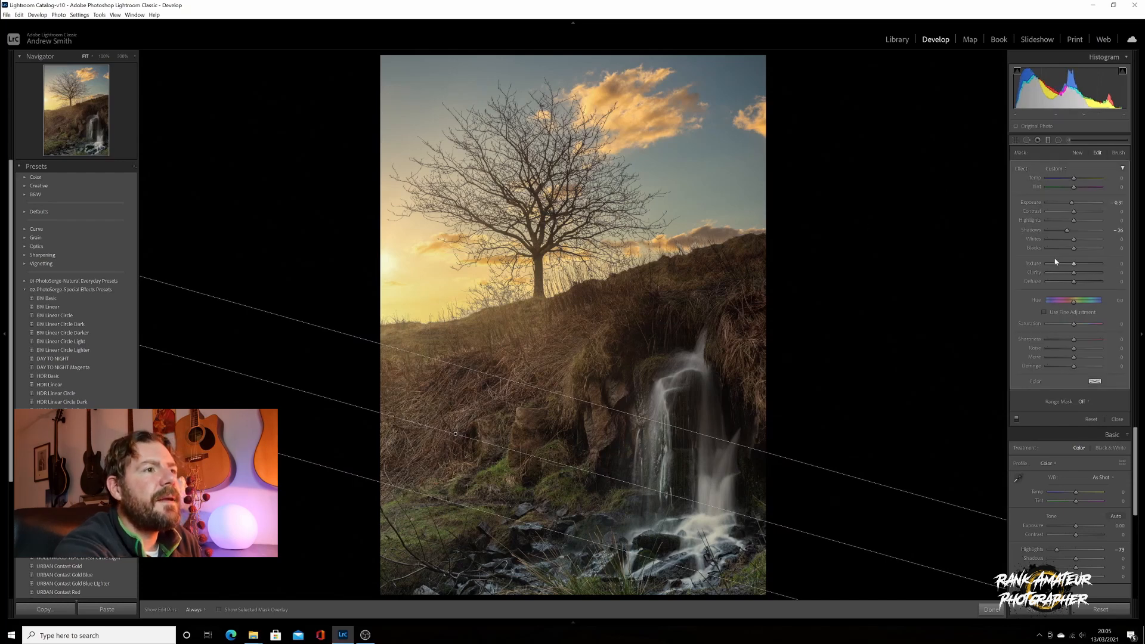
double_click(1025, 170)
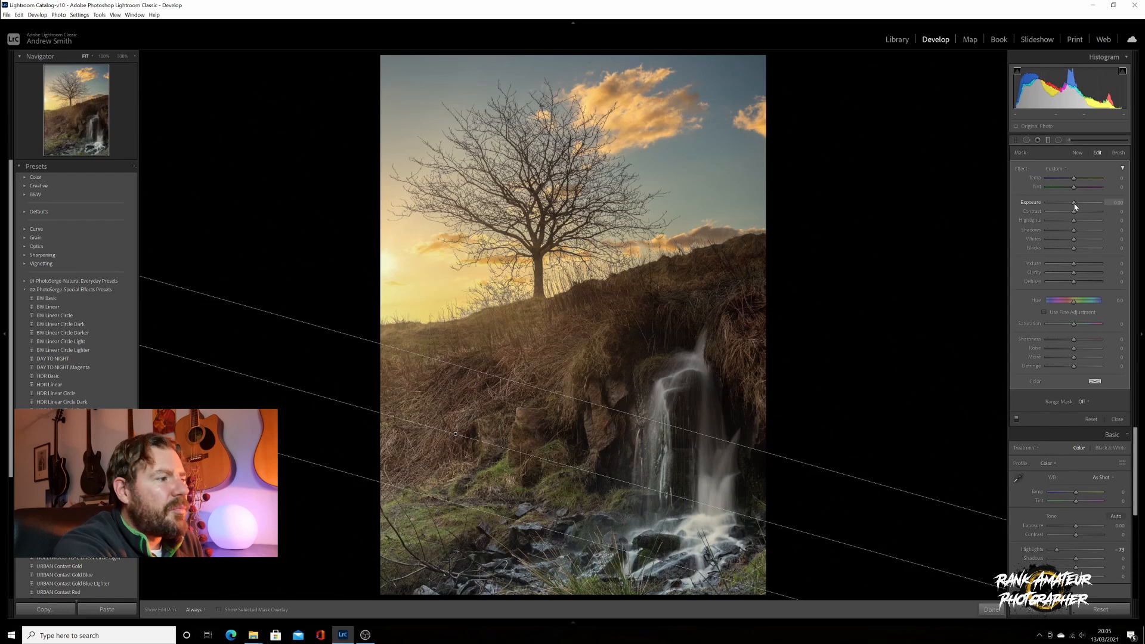
left_click_drag(1075, 204, 1073, 205)
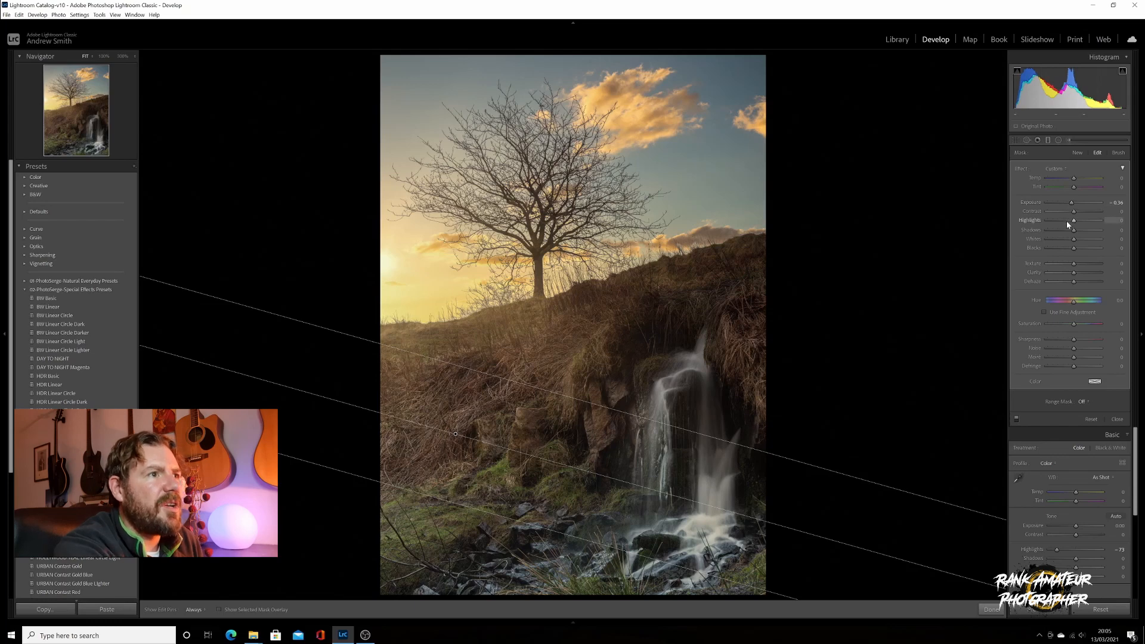
left_click(1048, 141)
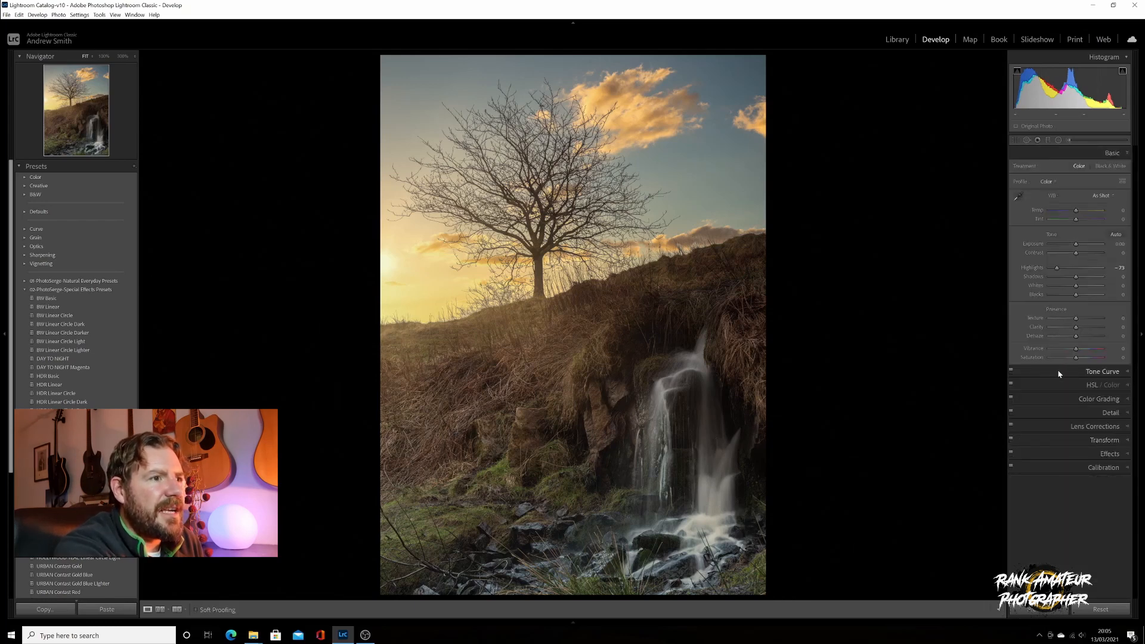
Shape the point curve: lift blacks, lower whites to 246, add shadow and 154/158 midtone points
left_click(1059, 372)
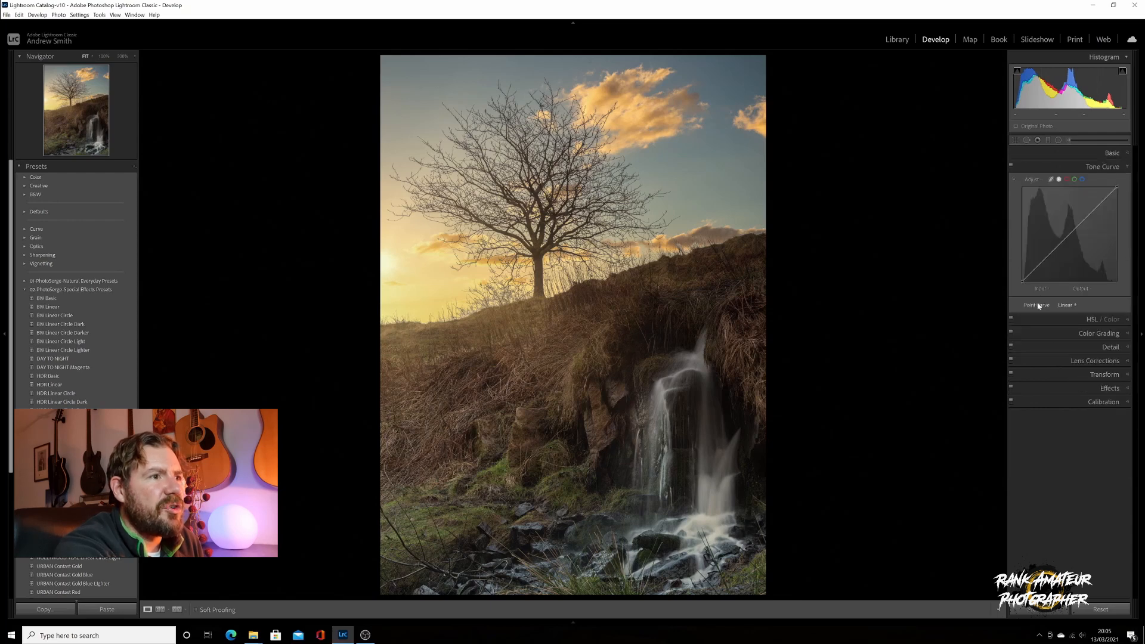
left_click_drag(1022, 280, 1022, 277)
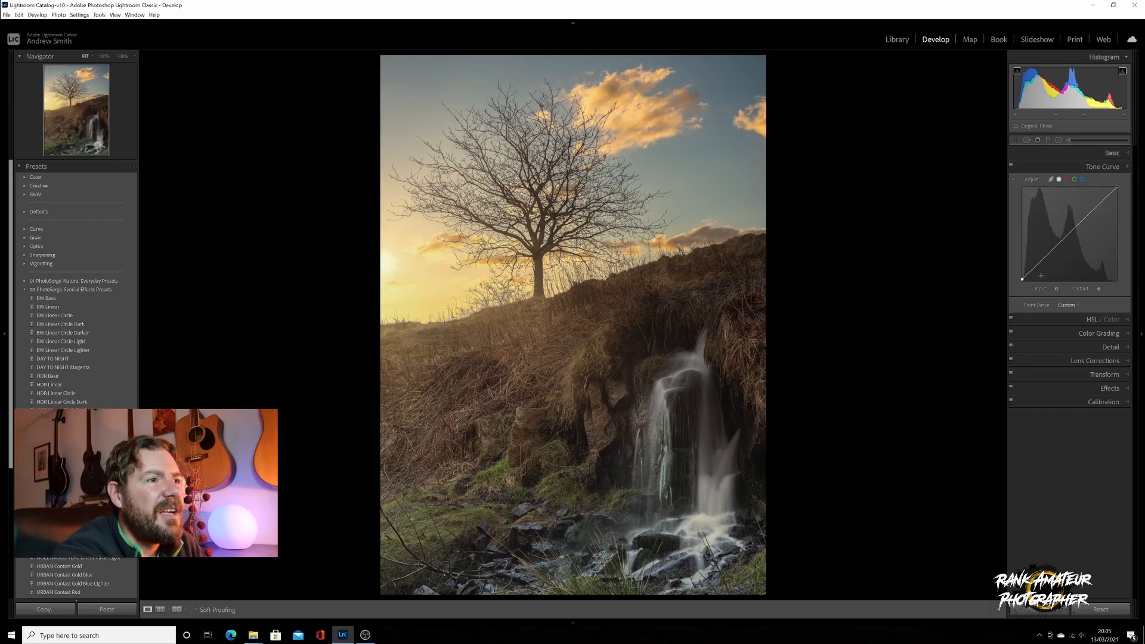
mouse_move(1022, 278)
left_mouse_down()
mouse_move(1014, 251)
mouse_move(1019, 282)
left_mouse_up()
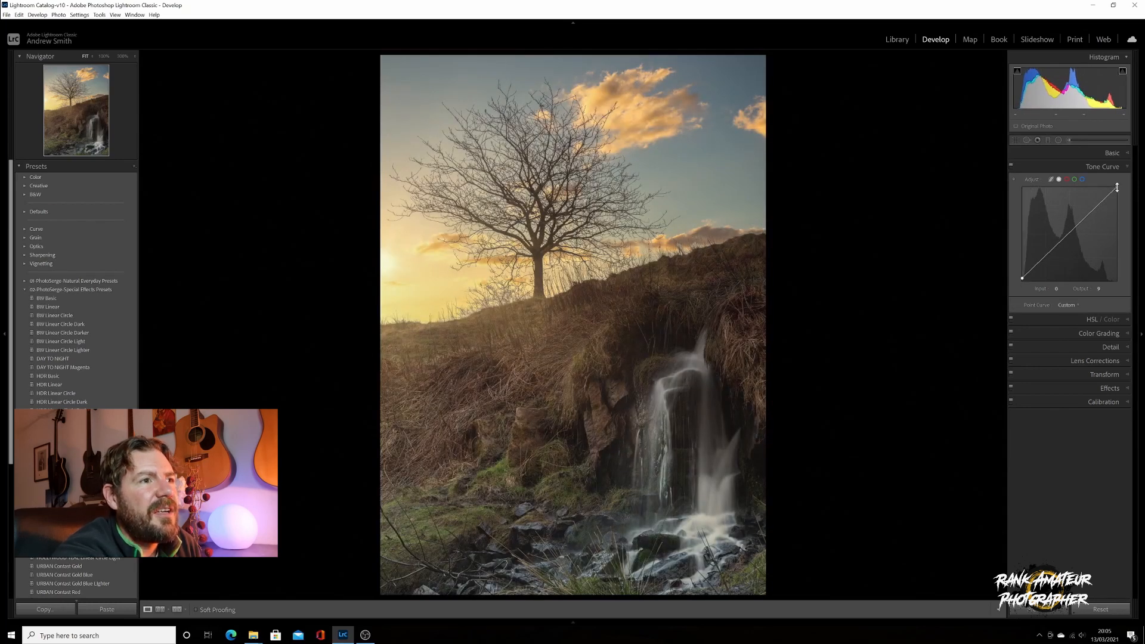
left_click_drag(1118, 188, 1120, 194)
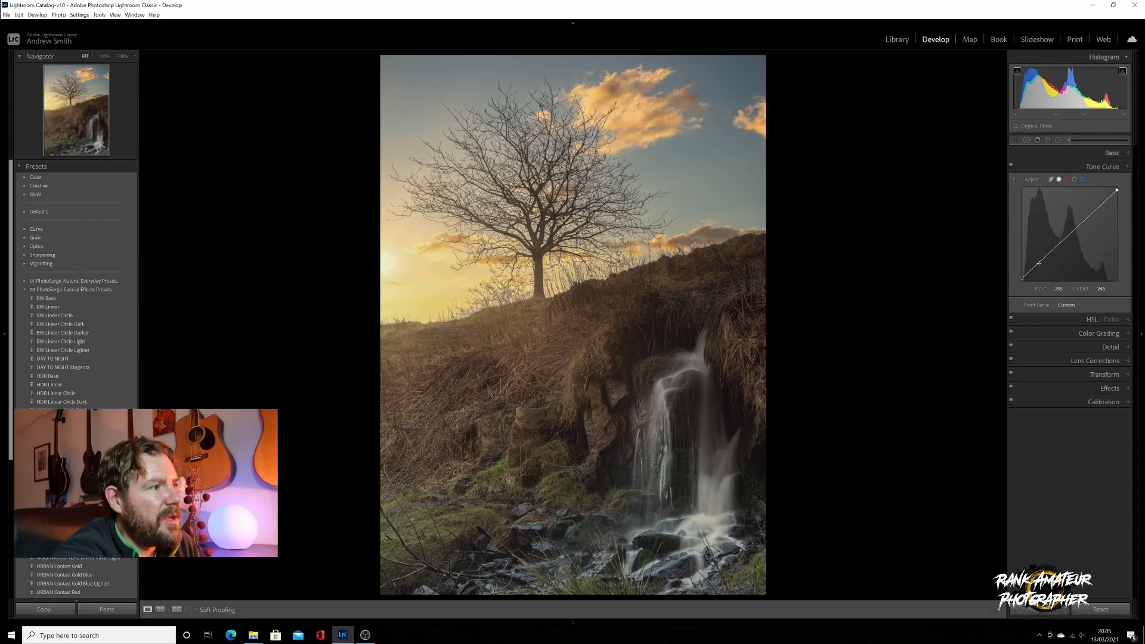
left_click_drag(1038, 263, 1040, 267)
left_click_drag(1082, 225, 1080, 224)
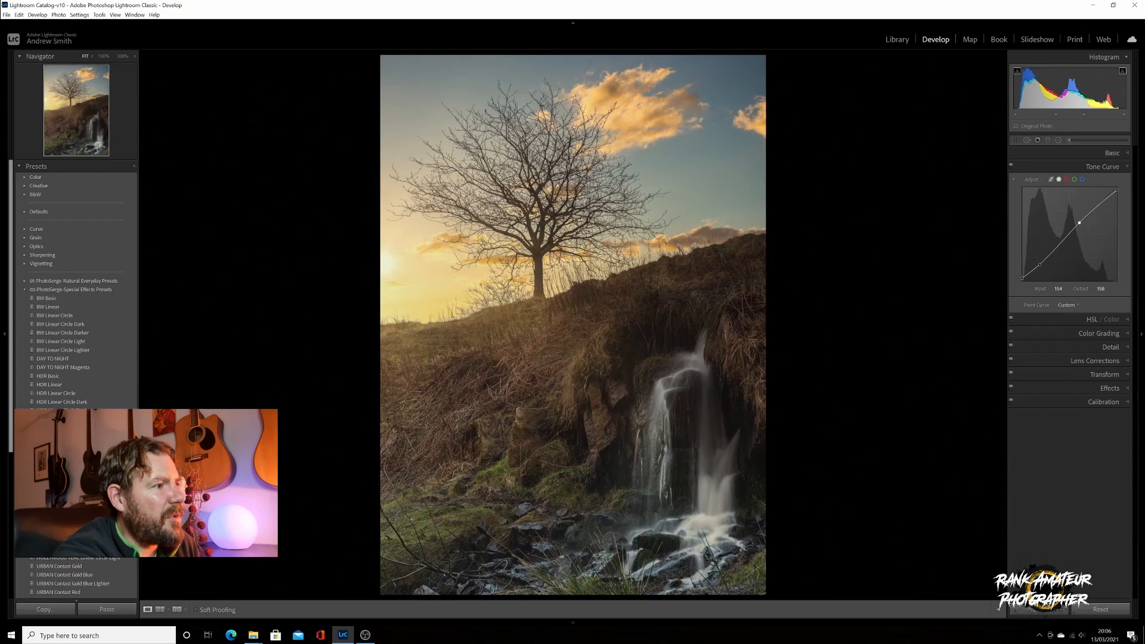
left_click(1066, 167)
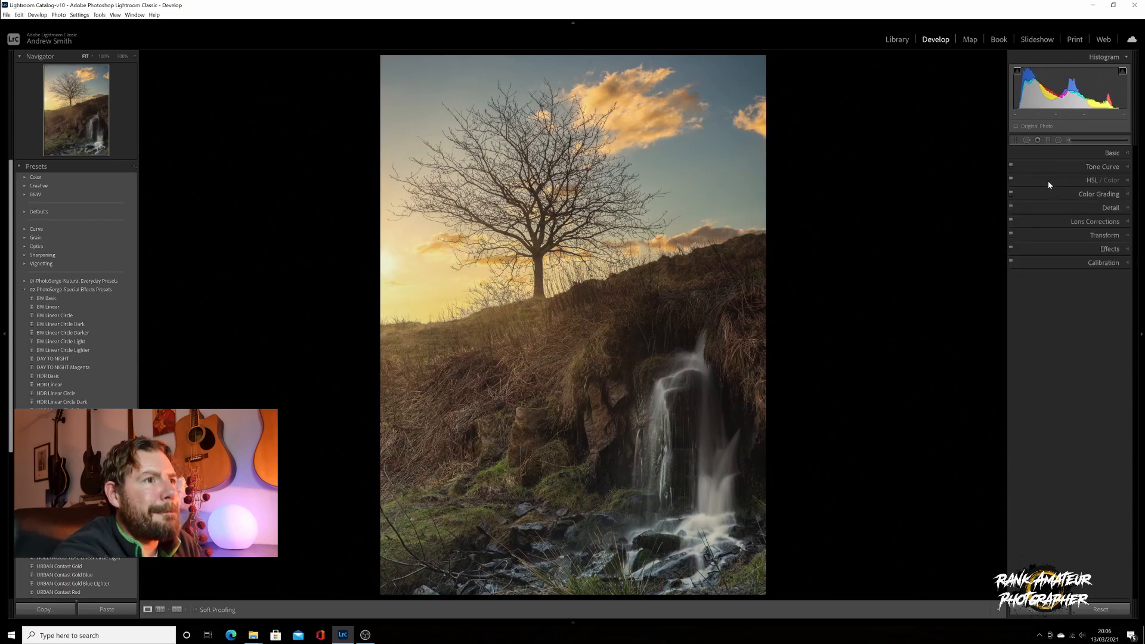
Shift the HSL Green hue to -100 so the grass turns golden yellow
left_click(1051, 181)
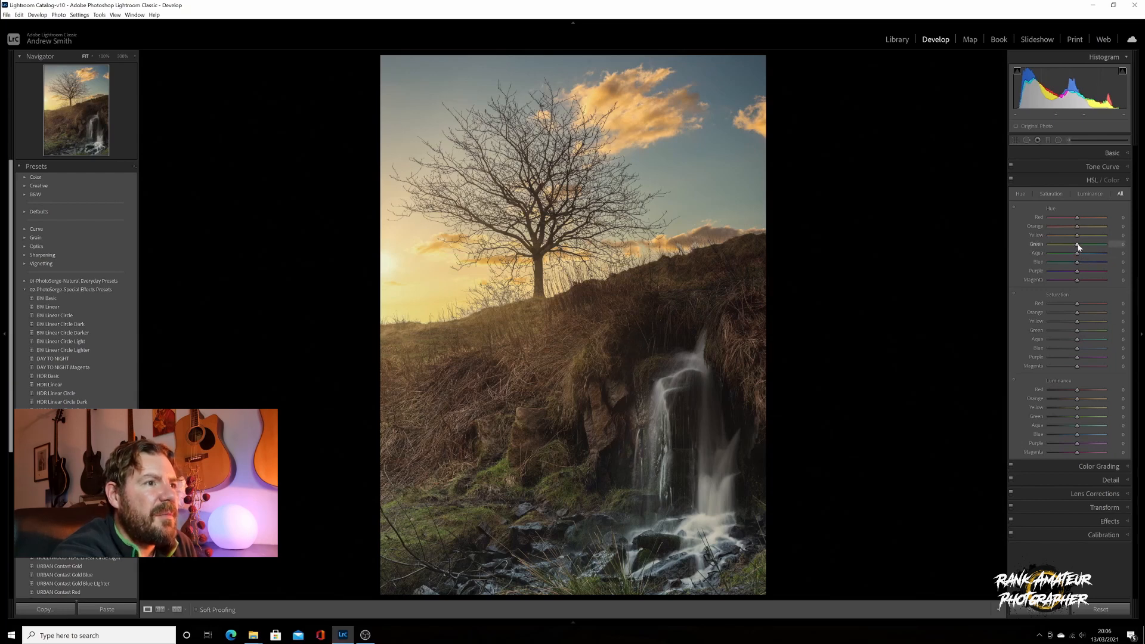
left_click_drag(1077, 244, 1055, 247)
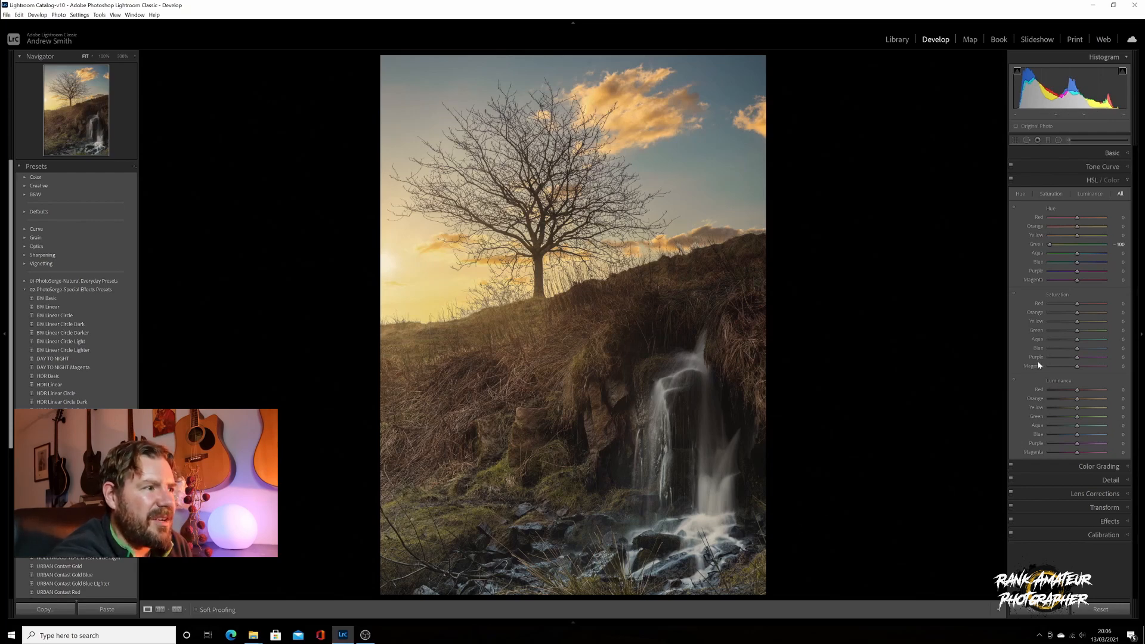
left_click(1041, 177)
Tint the shadows cool blue-cyan (hue 229) at lower luminance, and warm midtones and highlights toward yellow
left_click(1044, 194)
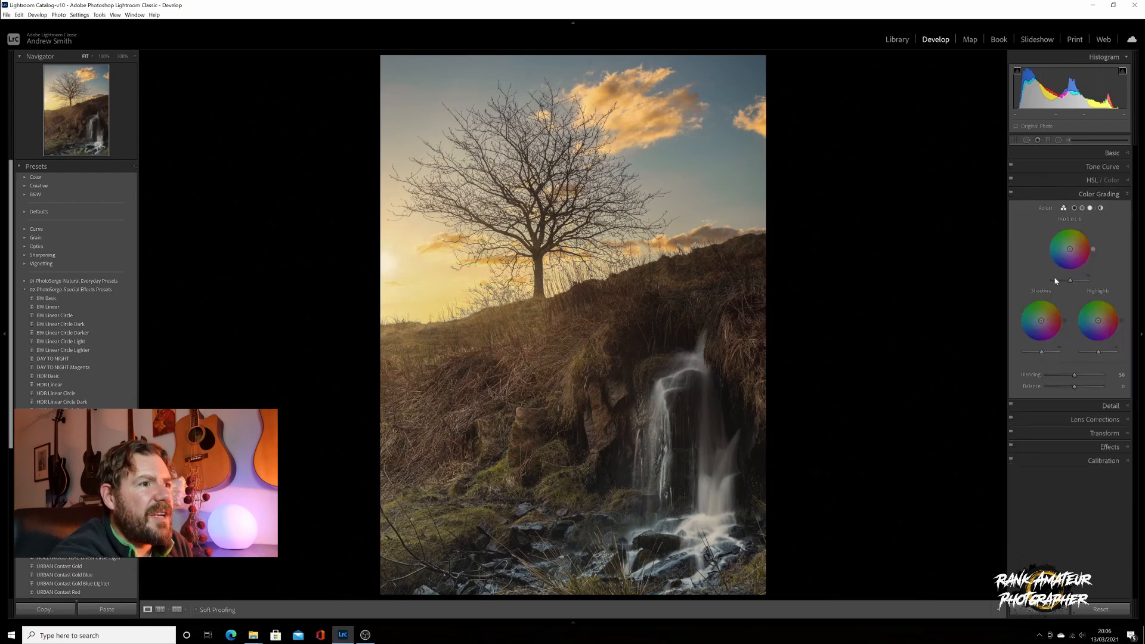
left_click_drag(1041, 321, 1039, 322)
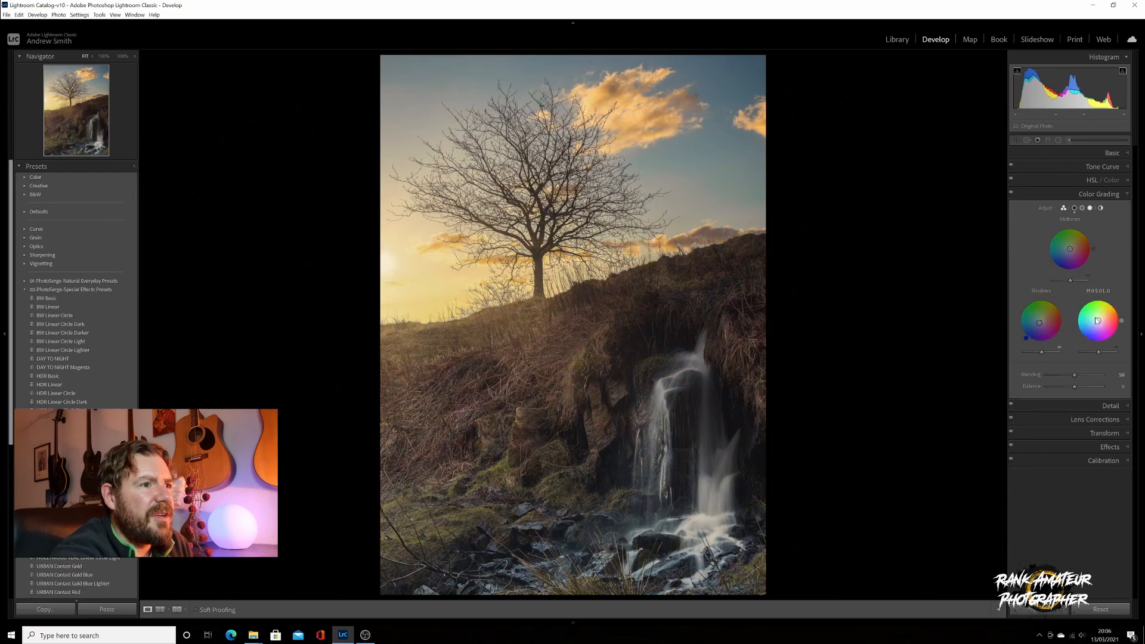
left_click_drag(1098, 320, 1101, 318)
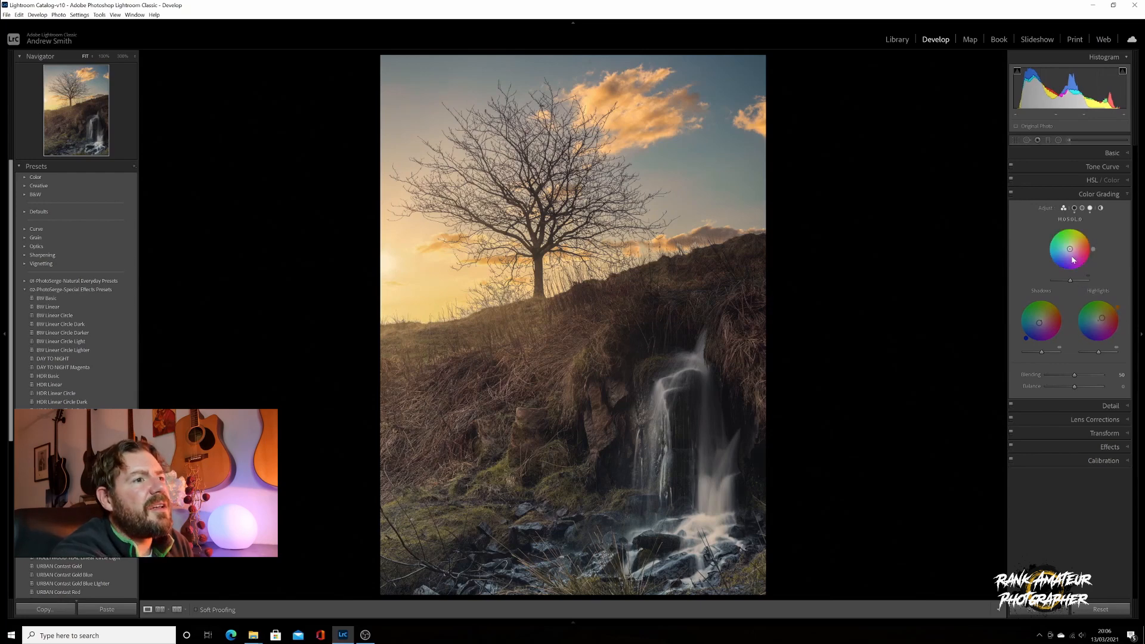
left_click_drag(1071, 250, 1072, 247)
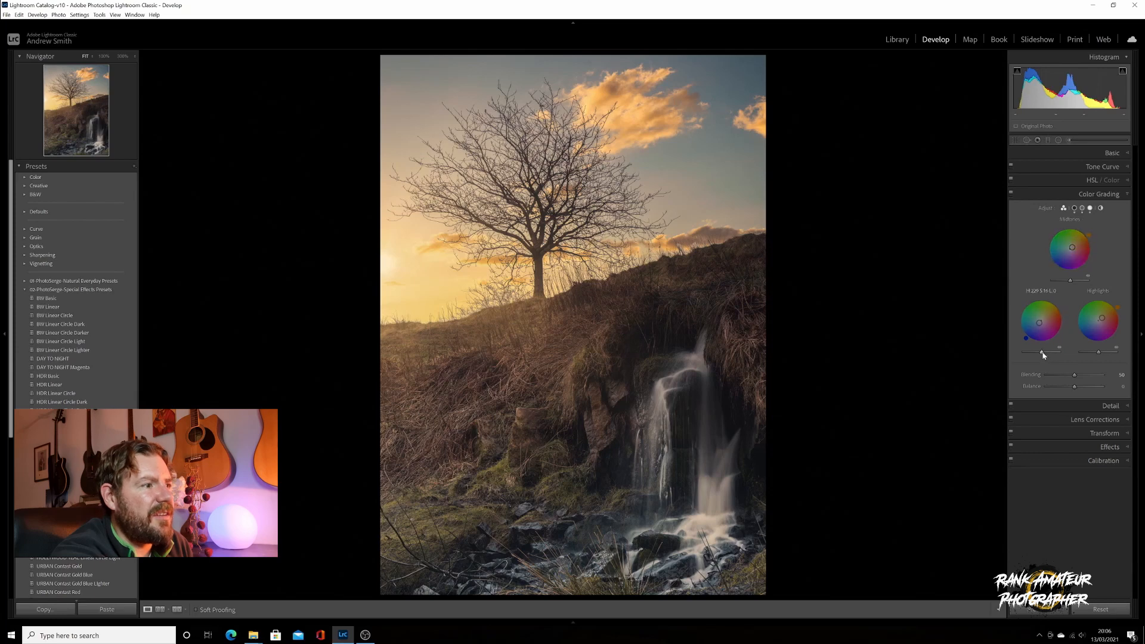
left_click_drag(1043, 355, 1038, 354)
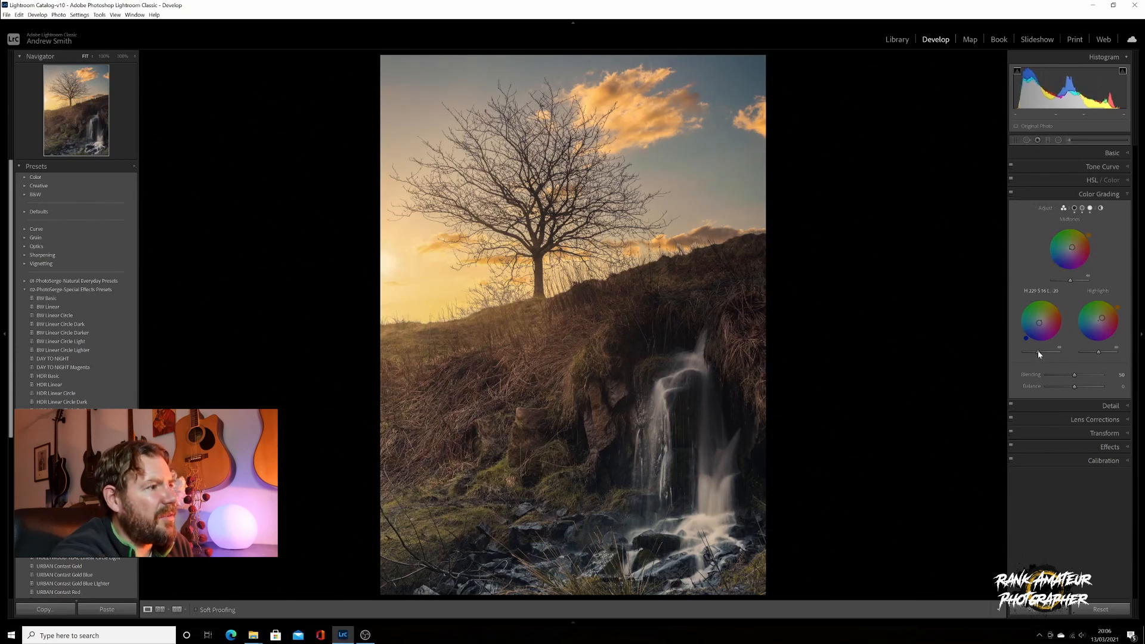
left_click(1053, 197)
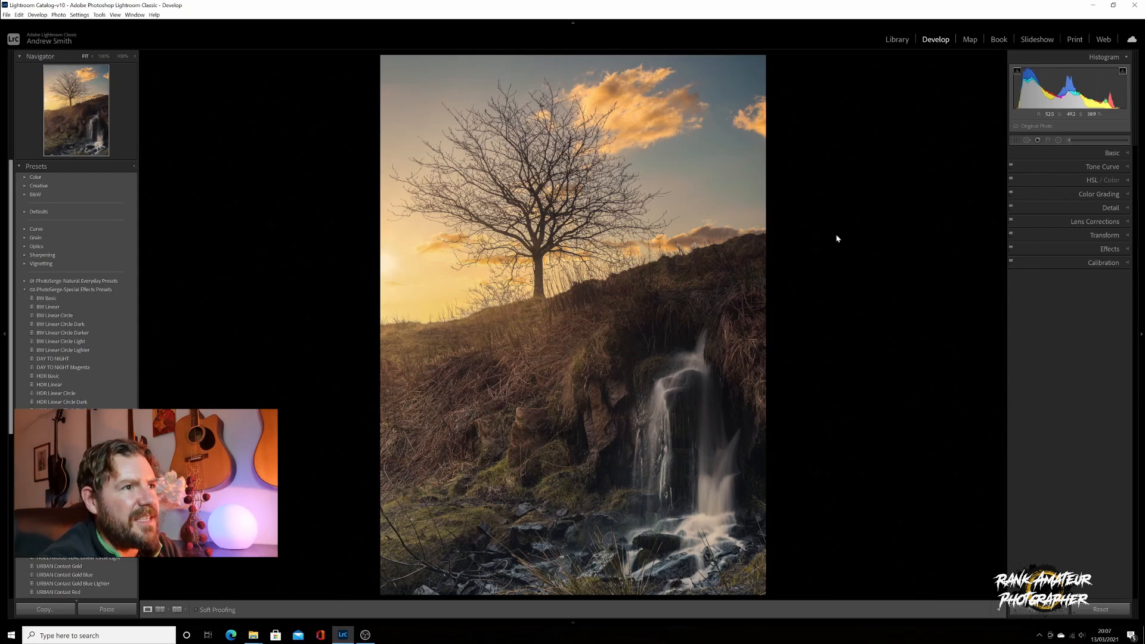
Lift the Basic shadows slightly and boost Calibration Blue Primary saturation to +42
left_click(1081, 154)
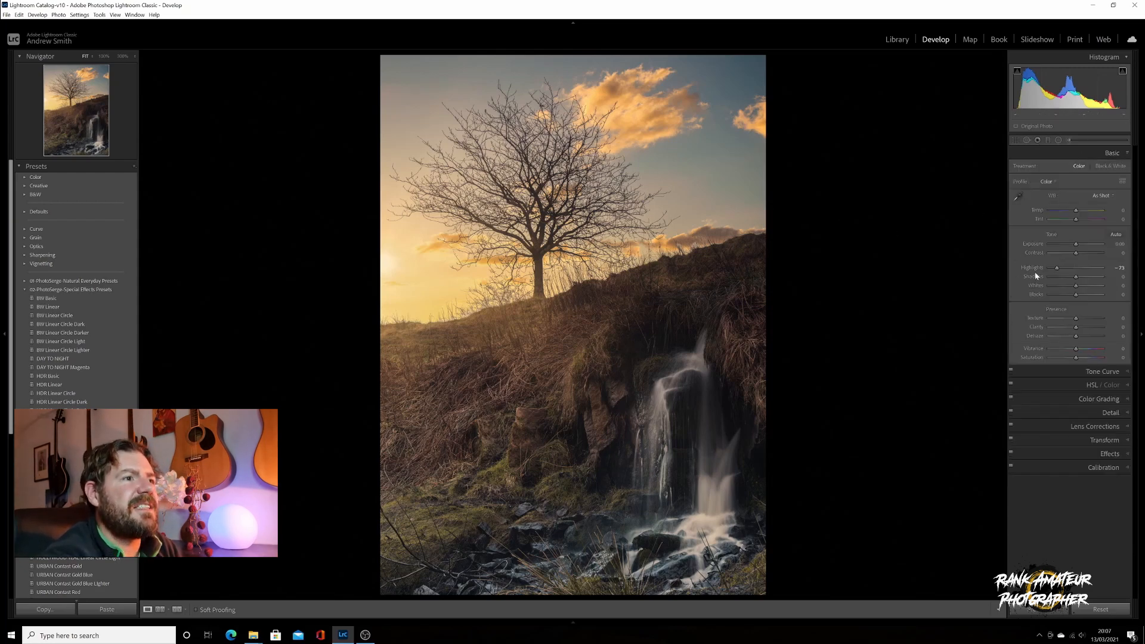
left_click_drag(1078, 282, 1082, 282)
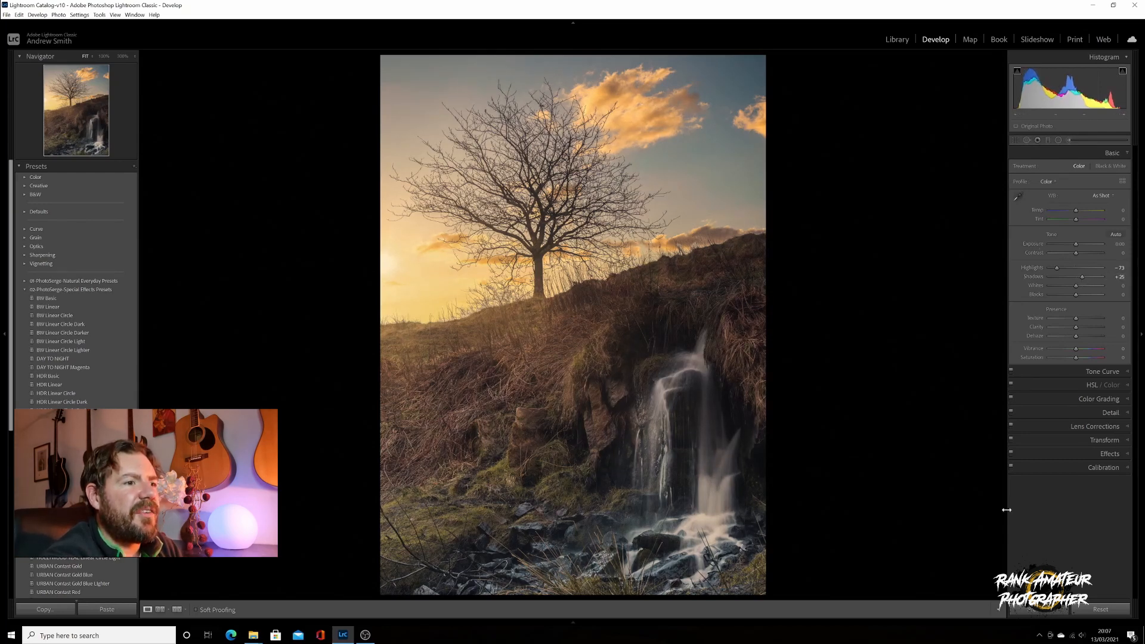
left_click(1075, 471)
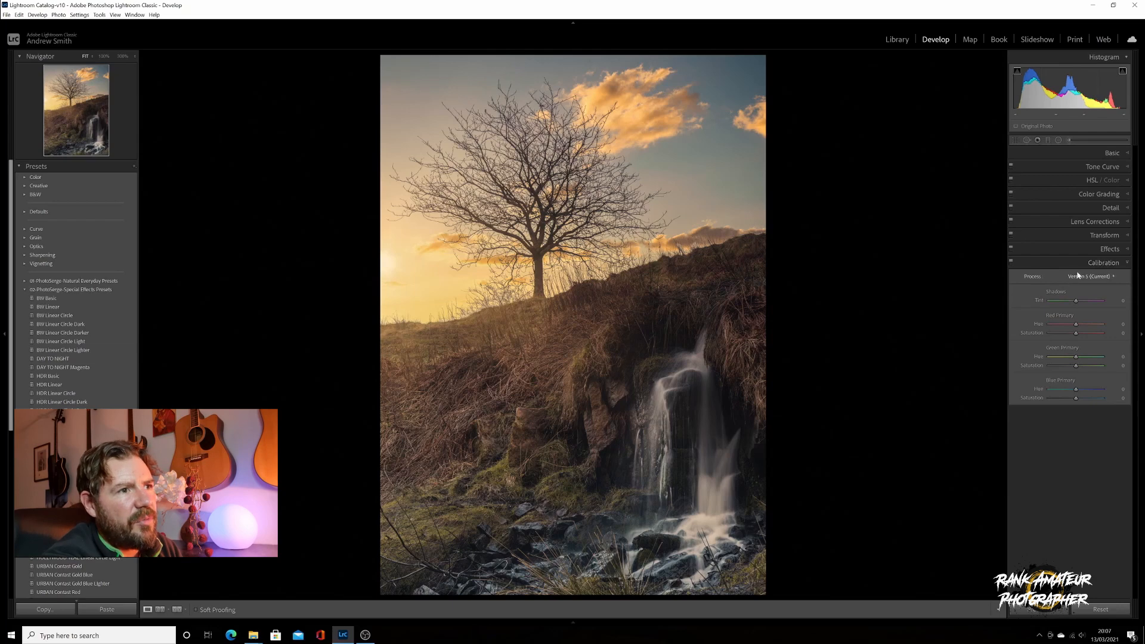
left_click_drag(1076, 398, 1087, 402)
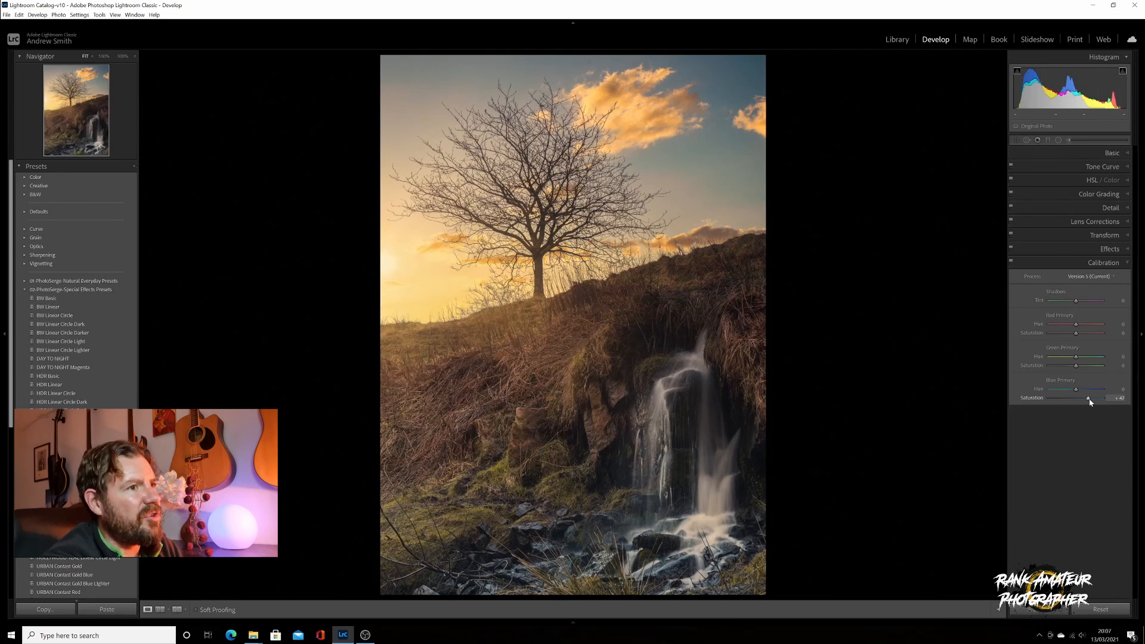
Compare the photo with Calibration off and on, keeping the calibration applied
left_click(1010, 263)
left_click(1011, 263)
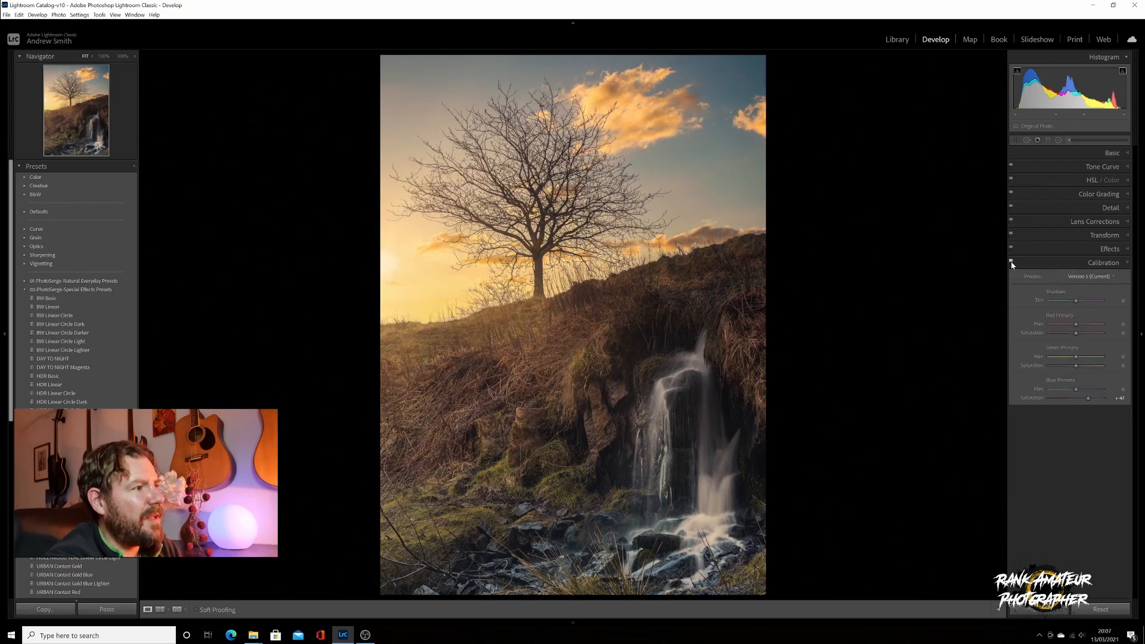
left_click(1011, 263)
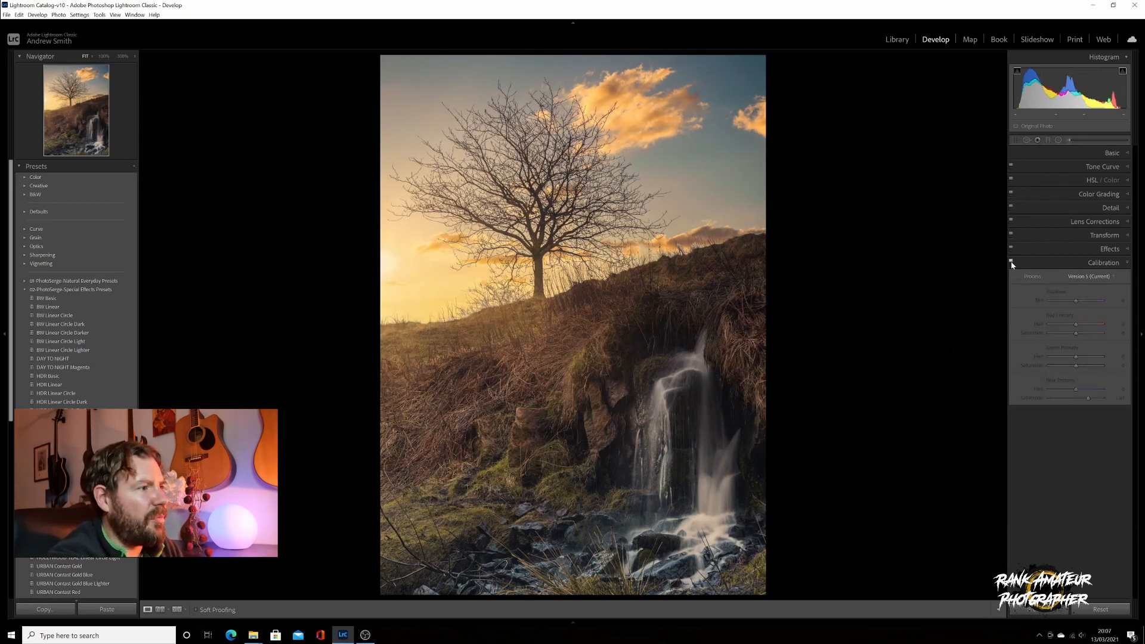
left_click(1011, 263)
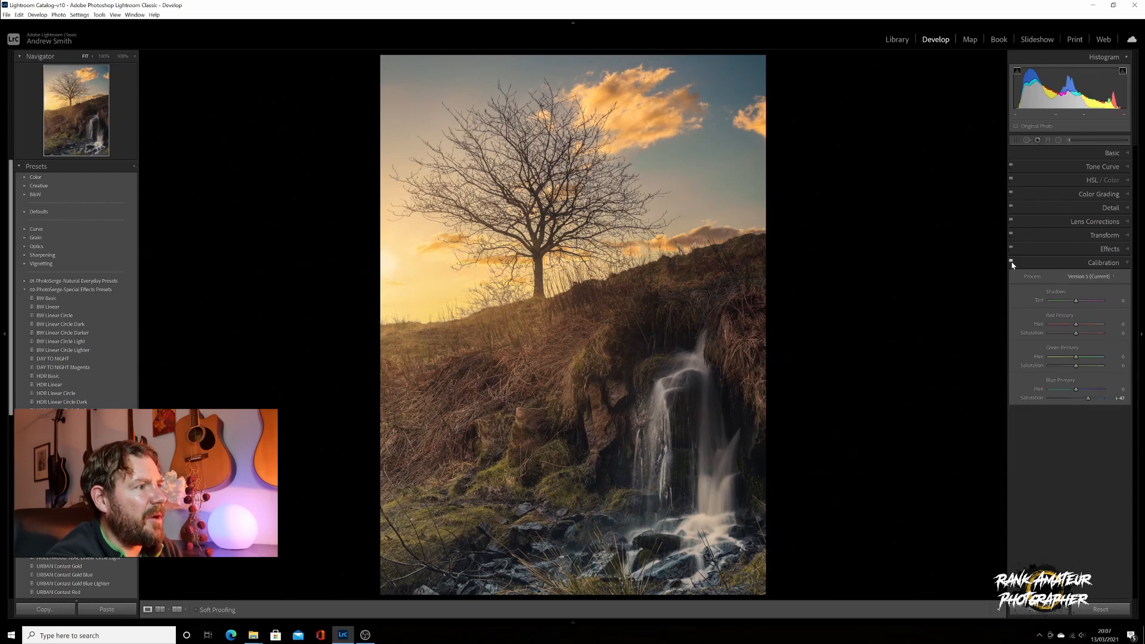
left_click(1069, 263)
left_click(1037, 154)
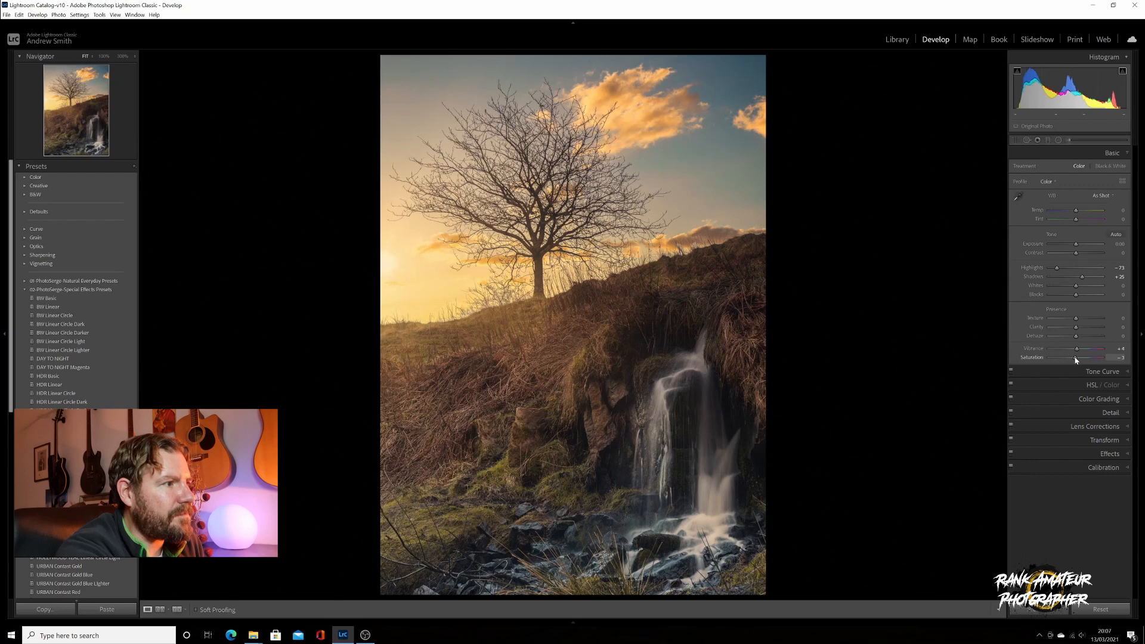
Collapse the Basic panel and switch to the Adjustment Brush with Exposure and Shadows reset
left_click(1109, 156)
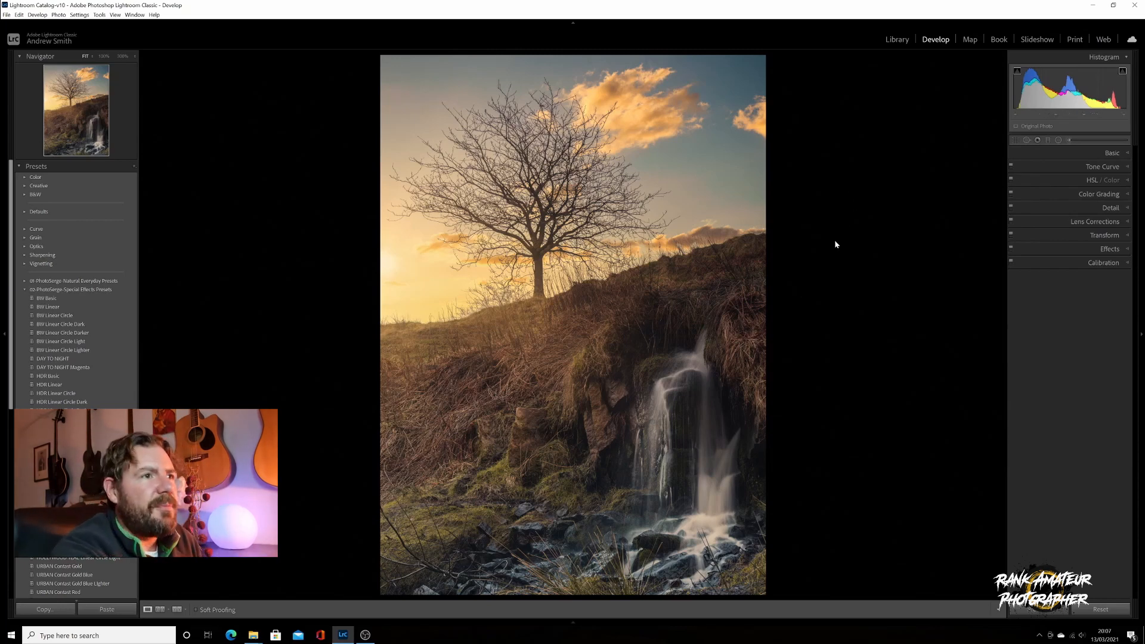
left_click(1069, 141)
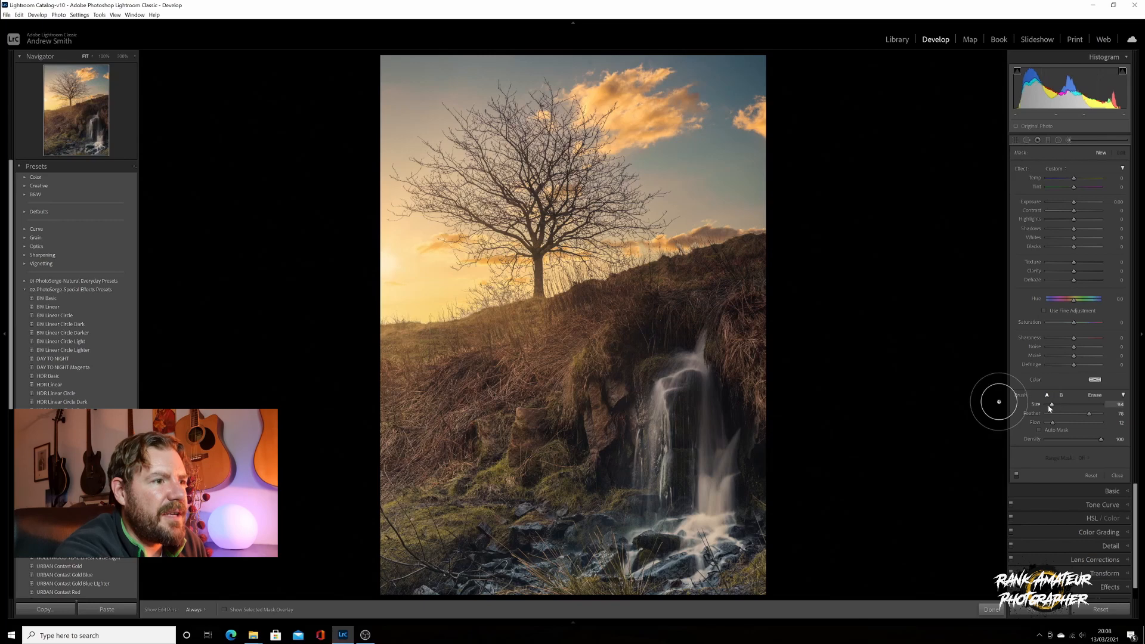
Set the brush size to 3.4 and raise its Whites to 42 and Exposure
left_click_drag(1052, 406, 1048, 405)
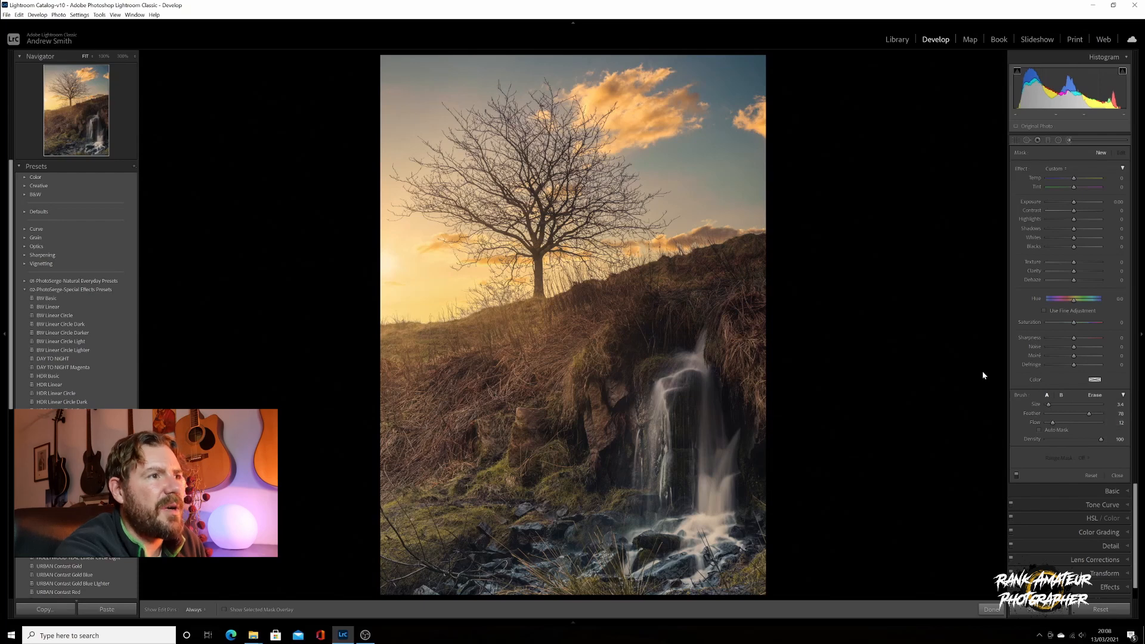
left_click_drag(1074, 238, 1086, 241)
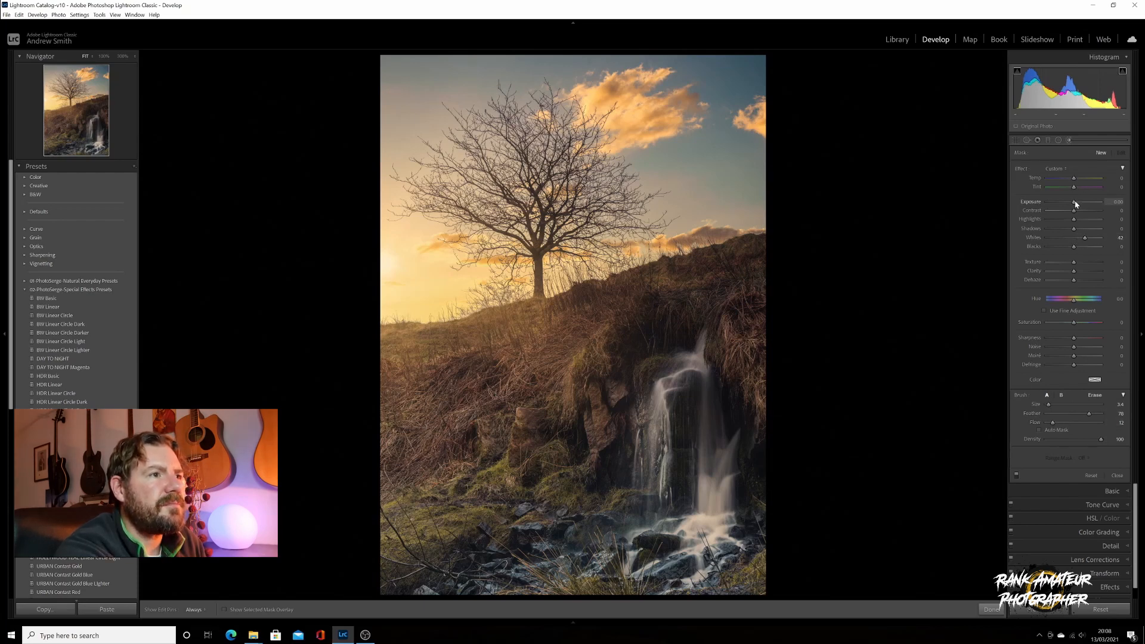
left_click_drag(1075, 202, 1081, 204)
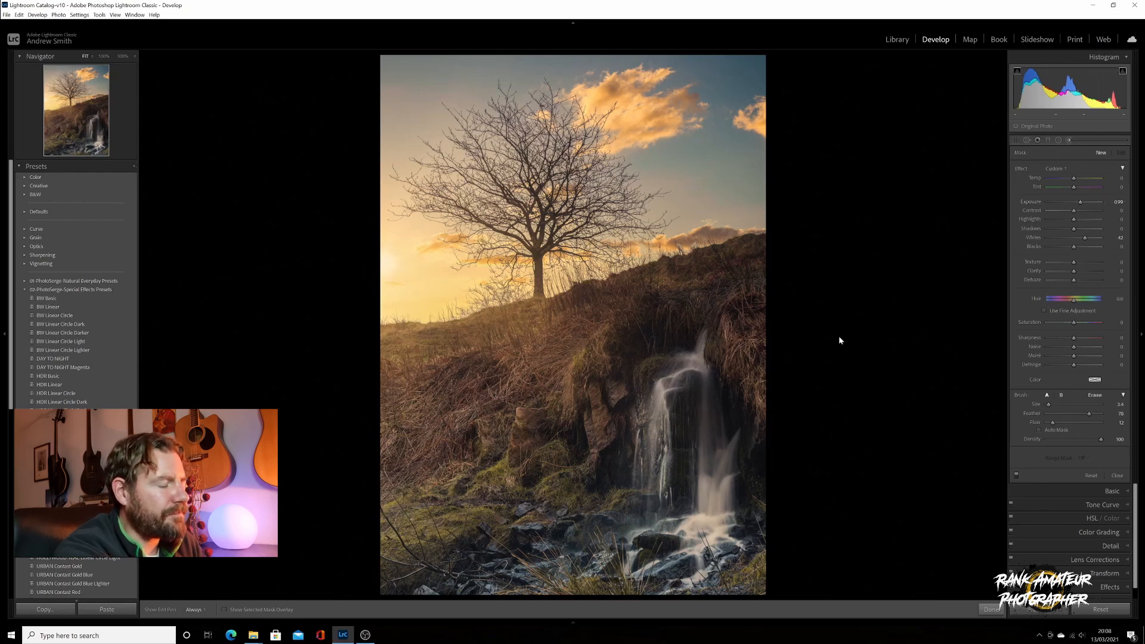
Paint the brightening over the waterfall, its base and left stream, then close the brush
key("o")
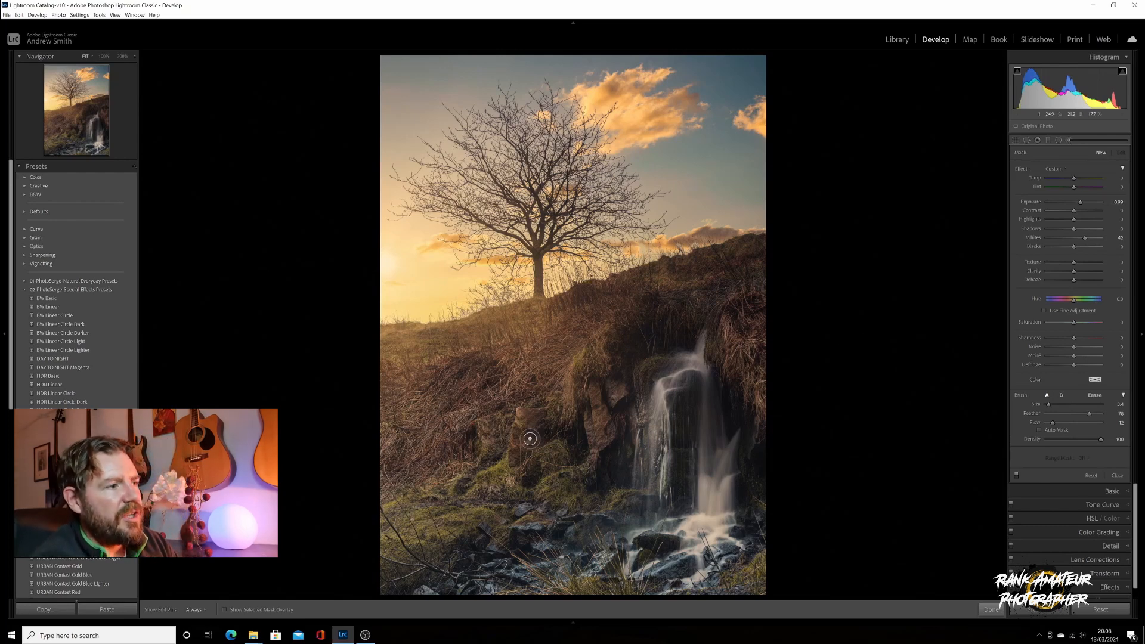
mouse_move(677, 385)
left_mouse_down()
mouse_move(663, 413)
mouse_move(666, 392)
mouse_move(654, 467)
mouse_move(653, 390)
mouse_move(659, 470)
left_mouse_up()
key("o")
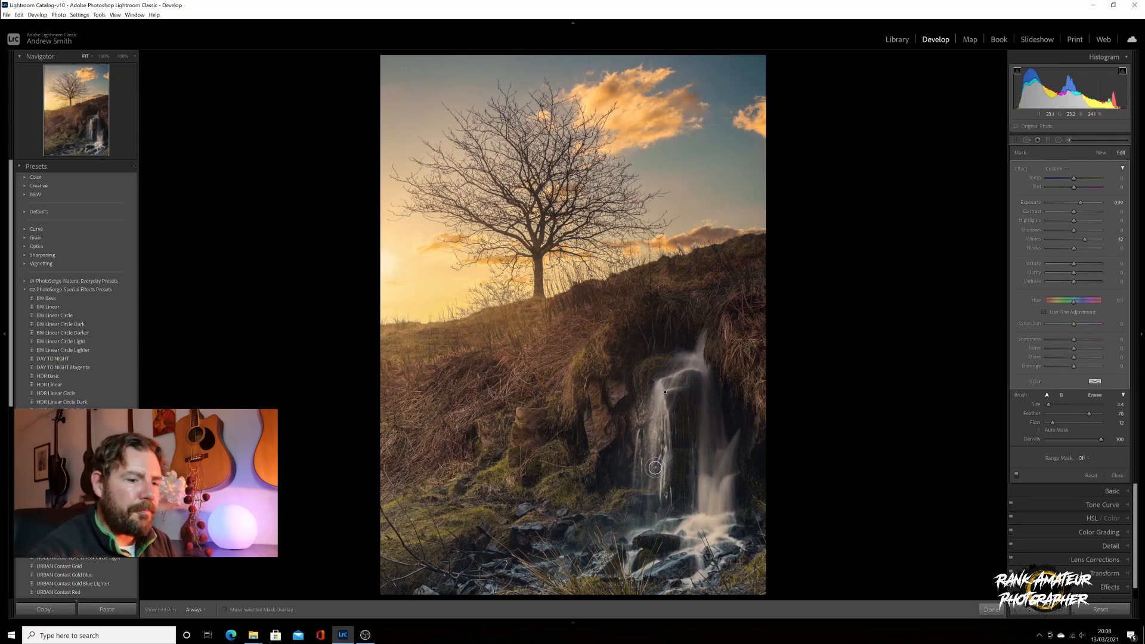
key("h")
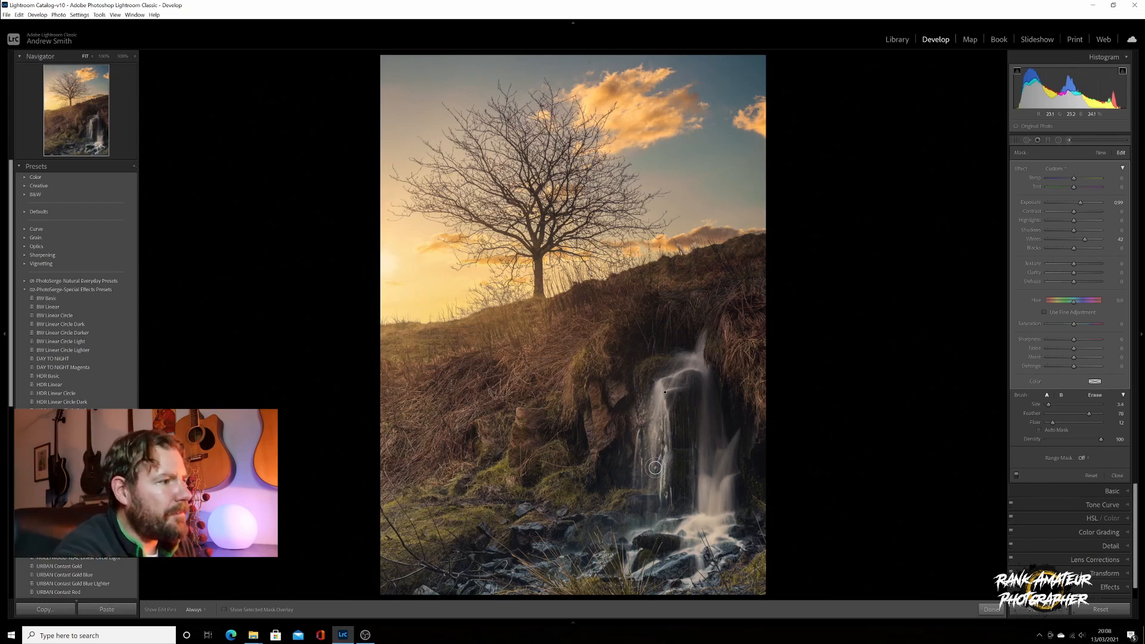
mouse_move(666, 410)
left_mouse_down()
mouse_move(656, 501)
mouse_move(656, 378)
mouse_move(663, 397)
mouse_move(691, 370)
mouse_move(659, 396)
mouse_move(647, 440)
mouse_move(666, 485)
mouse_move(680, 458)
mouse_move(655, 490)
mouse_move(665, 454)
mouse_move(655, 396)
mouse_move(646, 415)
mouse_move(641, 397)
mouse_move(637, 482)
mouse_move(636, 469)
mouse_move(648, 366)
mouse_move(641, 494)
mouse_move(650, 469)
left_mouse_up()
mouse_move(705, 517)
left_mouse_down()
mouse_move(644, 450)
mouse_move(638, 505)
mouse_move(643, 453)
mouse_move(650, 501)
mouse_move(674, 525)
mouse_move(693, 507)
mouse_move(687, 535)
mouse_move(705, 527)
mouse_move(724, 497)
mouse_move(714, 530)
mouse_move(724, 529)
mouse_move(727, 511)
mouse_move(688, 527)
mouse_move(662, 518)
mouse_move(668, 530)
mouse_move(695, 516)
mouse_move(638, 515)
mouse_move(632, 503)
mouse_move(608, 510)
mouse_move(582, 575)
mouse_move(641, 509)
mouse_move(648, 427)
mouse_move(723, 312)
mouse_move(759, 361)
mouse_move(765, 405)
mouse_move(750, 355)
mouse_move(736, 364)
mouse_move(722, 299)
mouse_move(735, 308)
mouse_move(746, 298)
mouse_move(729, 327)
mouse_move(759, 367)
mouse_move(602, 315)
mouse_move(630, 306)
mouse_move(565, 368)
left_mouse_up()
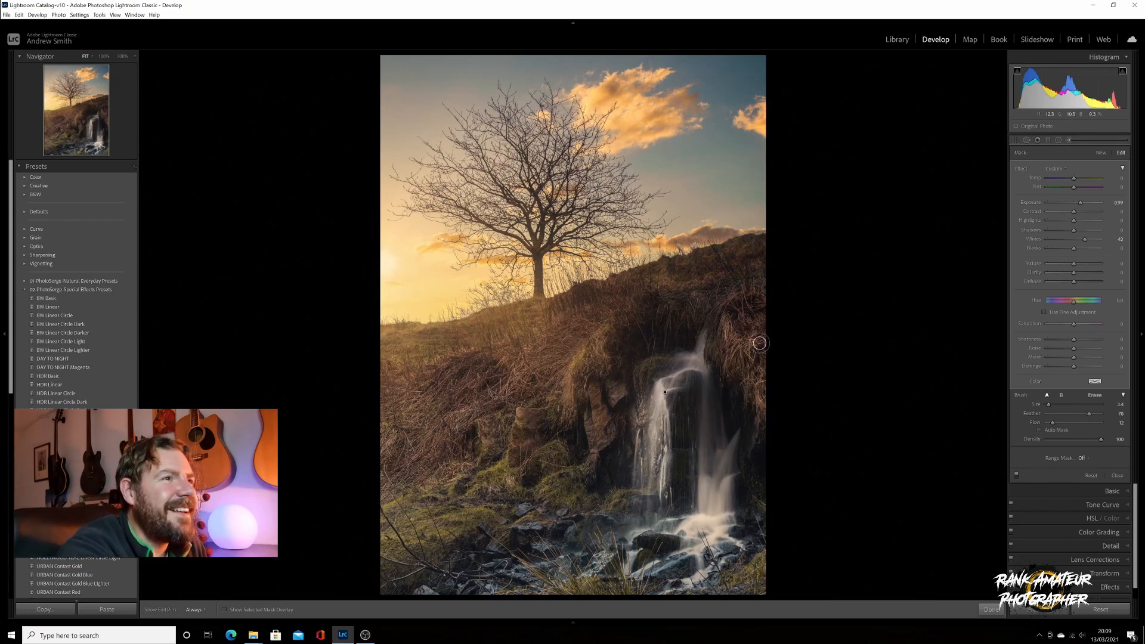
left_click(1068, 141)
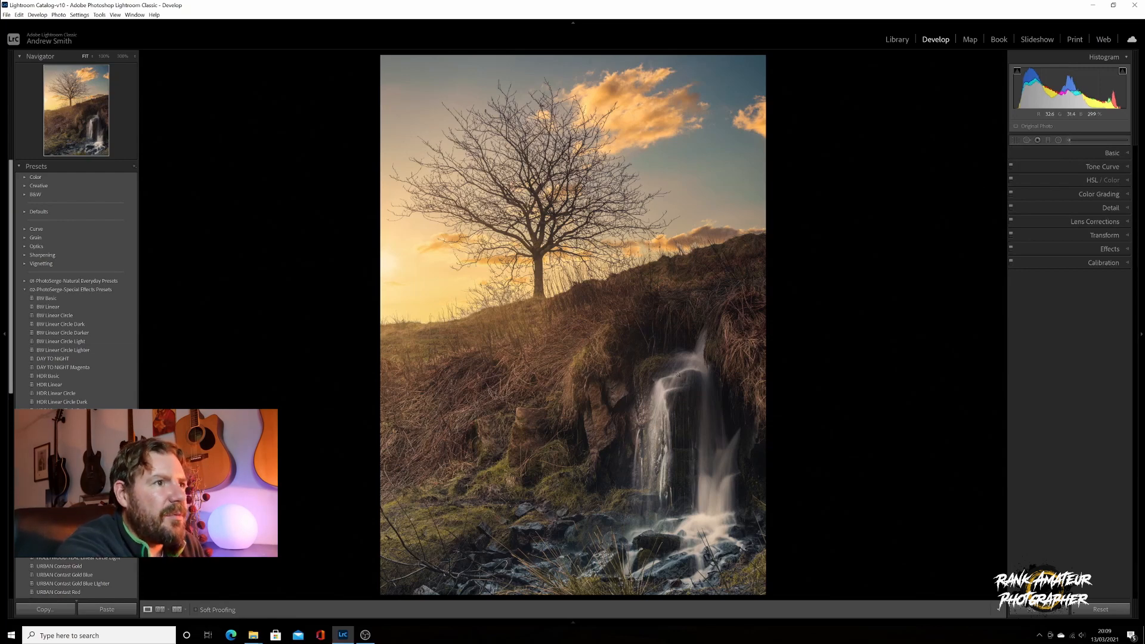
Draw a radial filter ellipse over the waterfall, rotated and shifted to follow the slope
left_click(1059, 140)
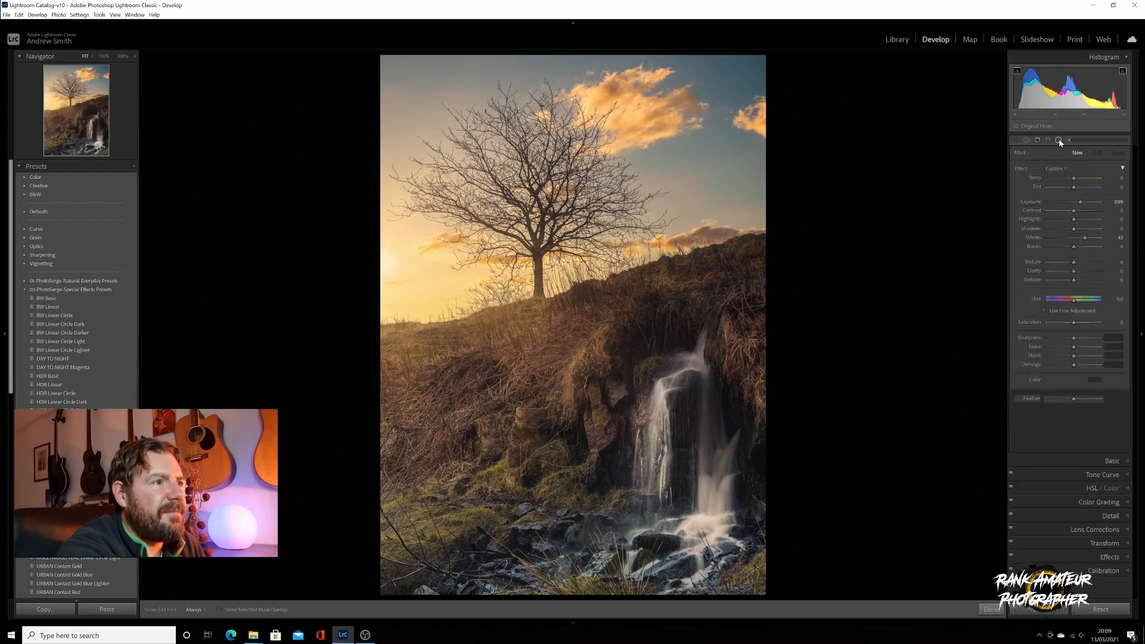
left_click_drag(630, 313, 737, 491)
left_click_drag(630, 314, 672, 395)
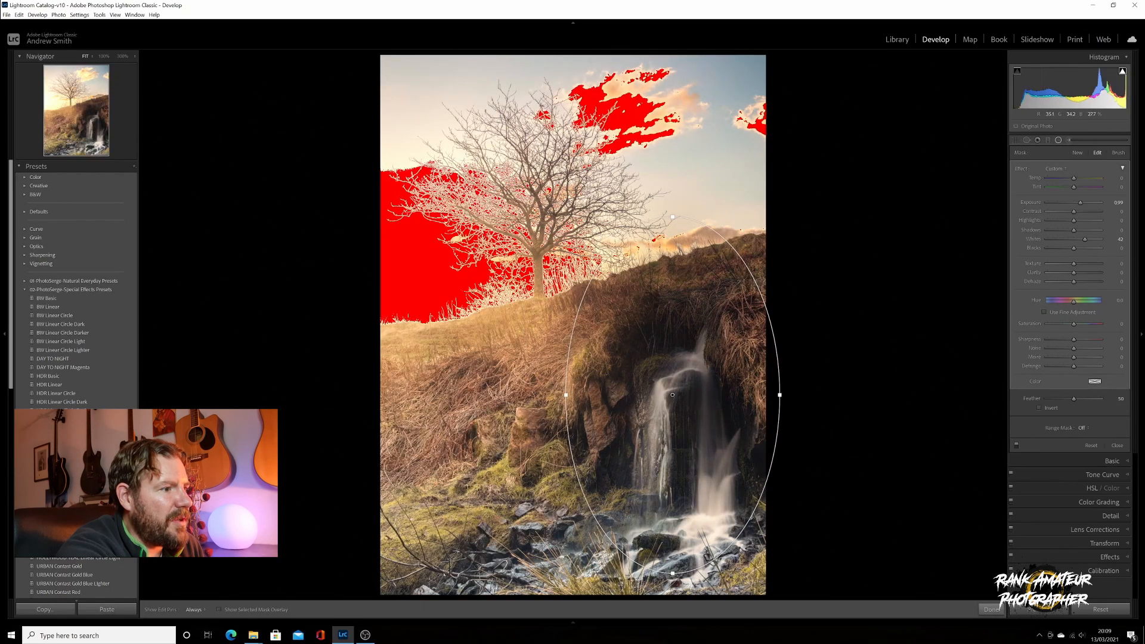
left_click_drag(750, 499, 808, 394)
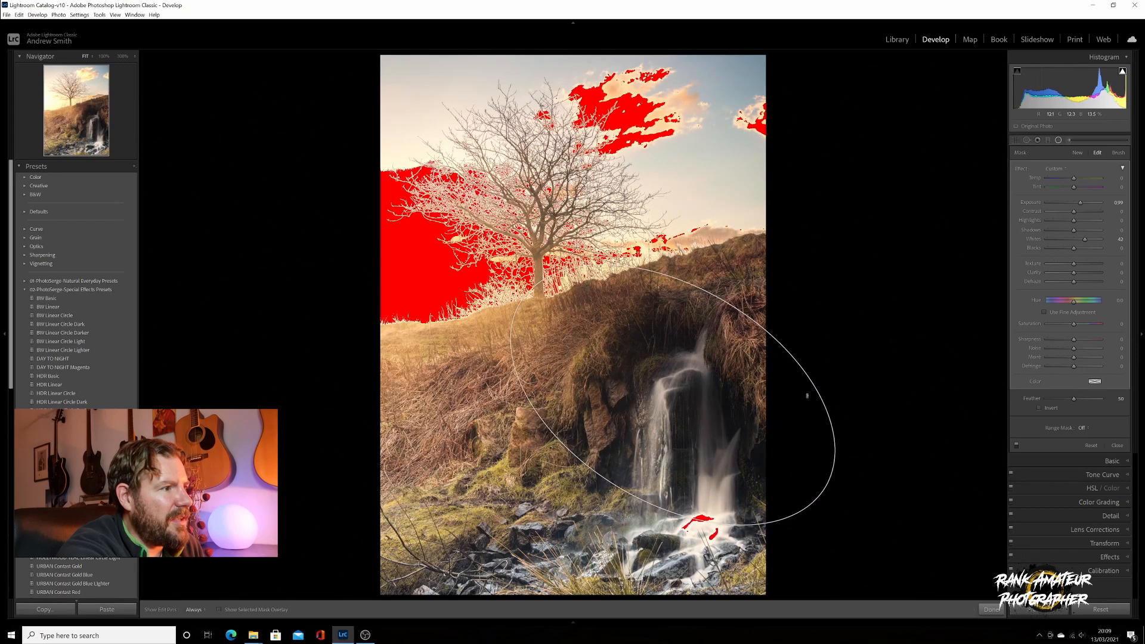
left_click_drag(673, 394, 670, 415)
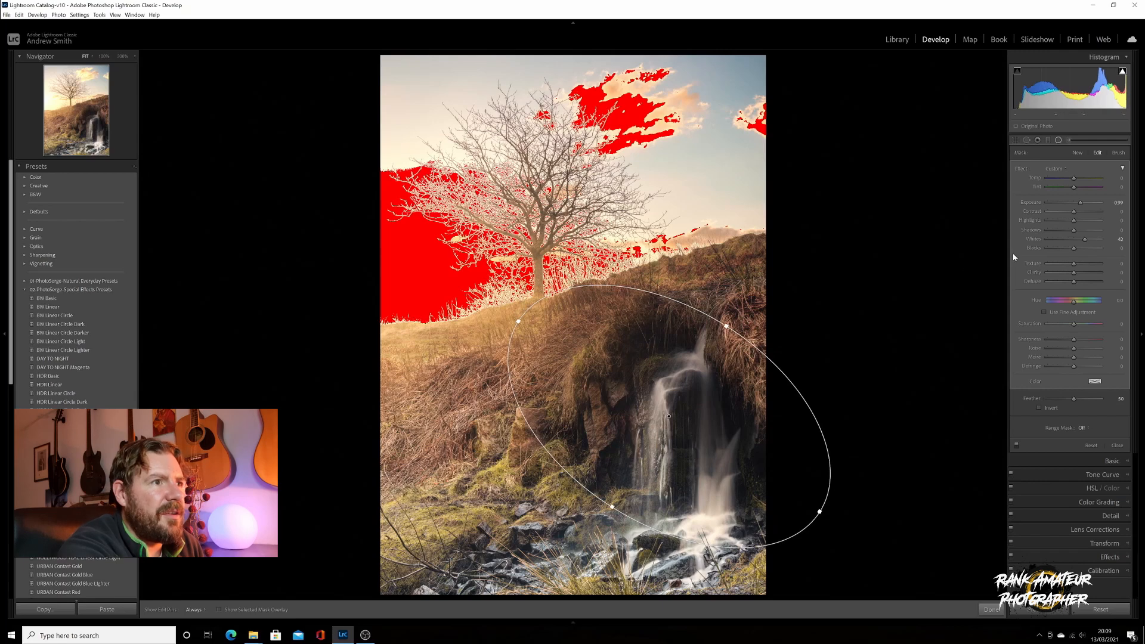
Reset the filter's effects and add a Luminance range mask limited to the brighter tones
double_click(1024, 169)
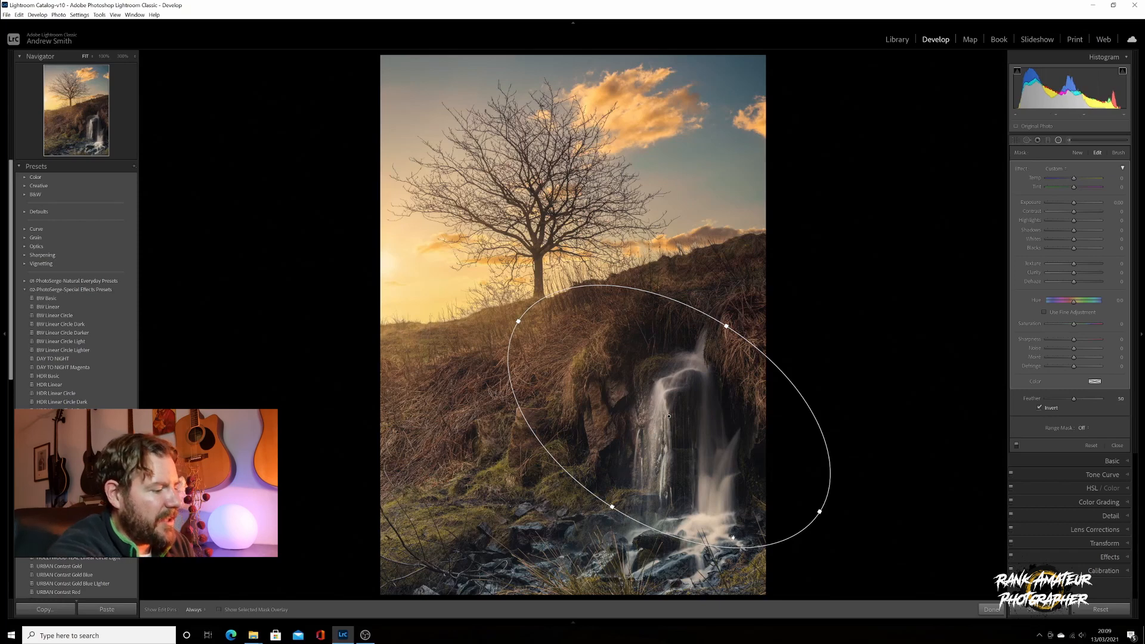
key("o")
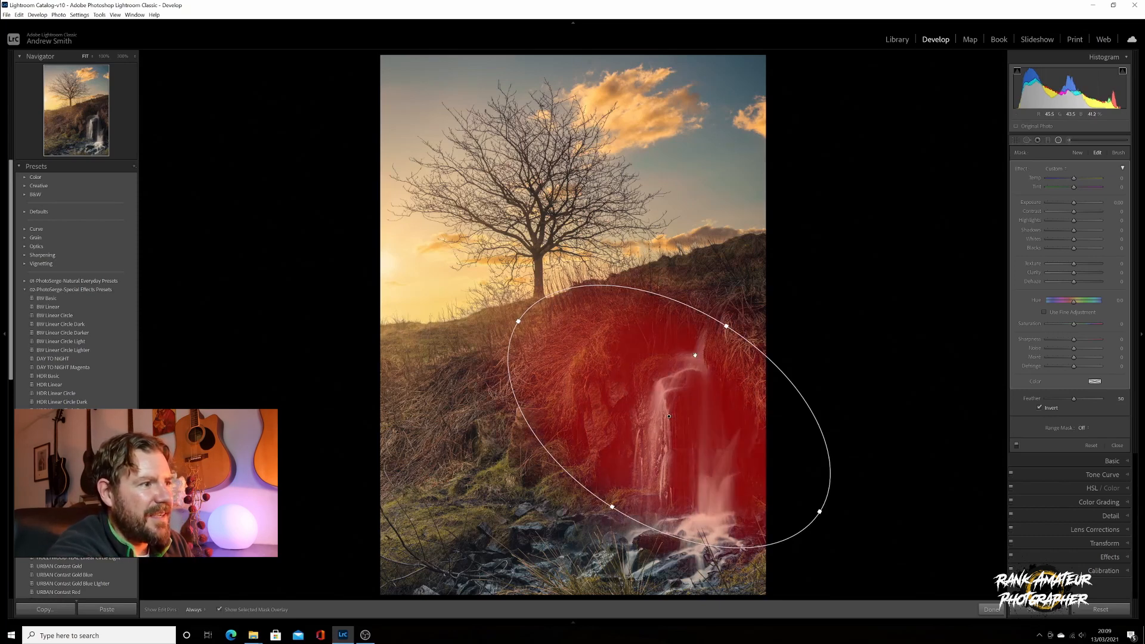
left_click(1082, 428)
left_click(1064, 453)
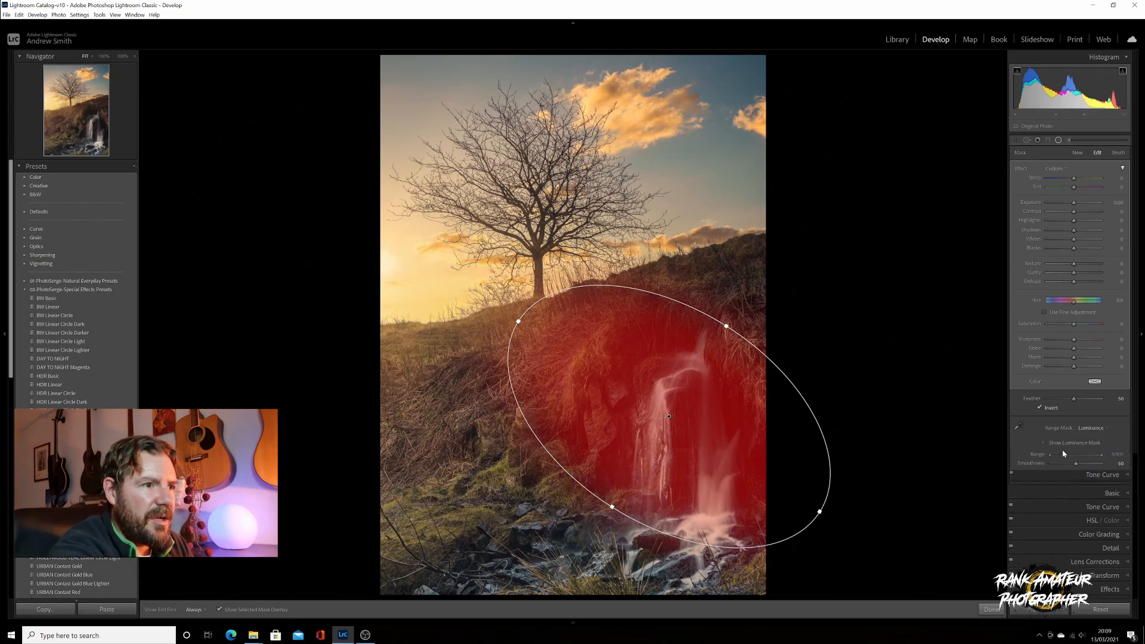
left_click(1045, 443)
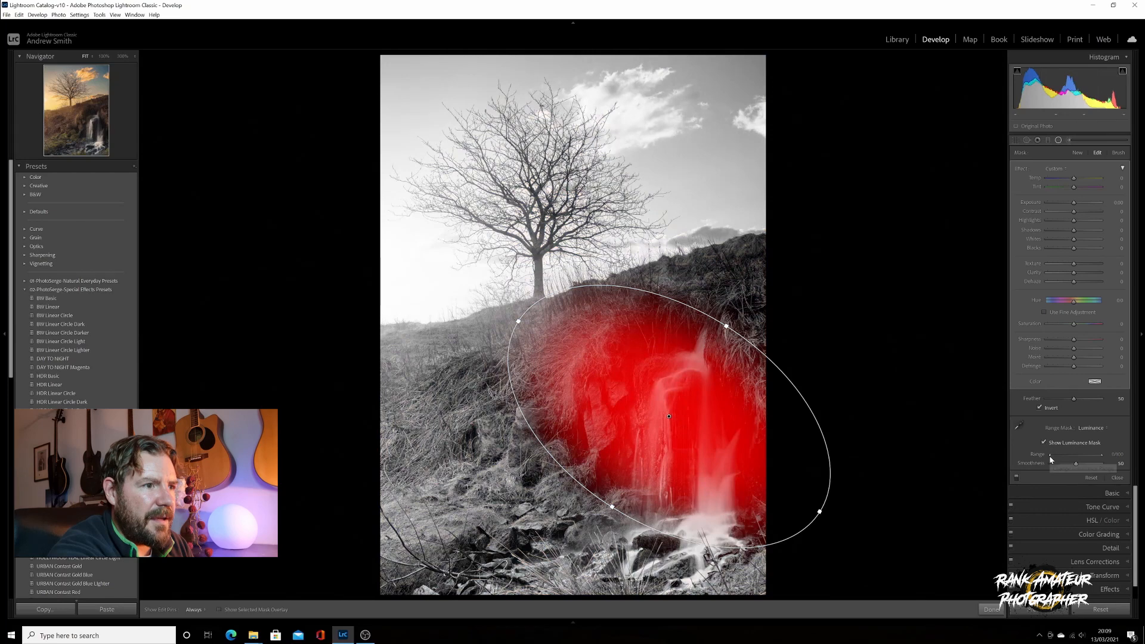
left_click_drag(1050, 455, 1063, 457)
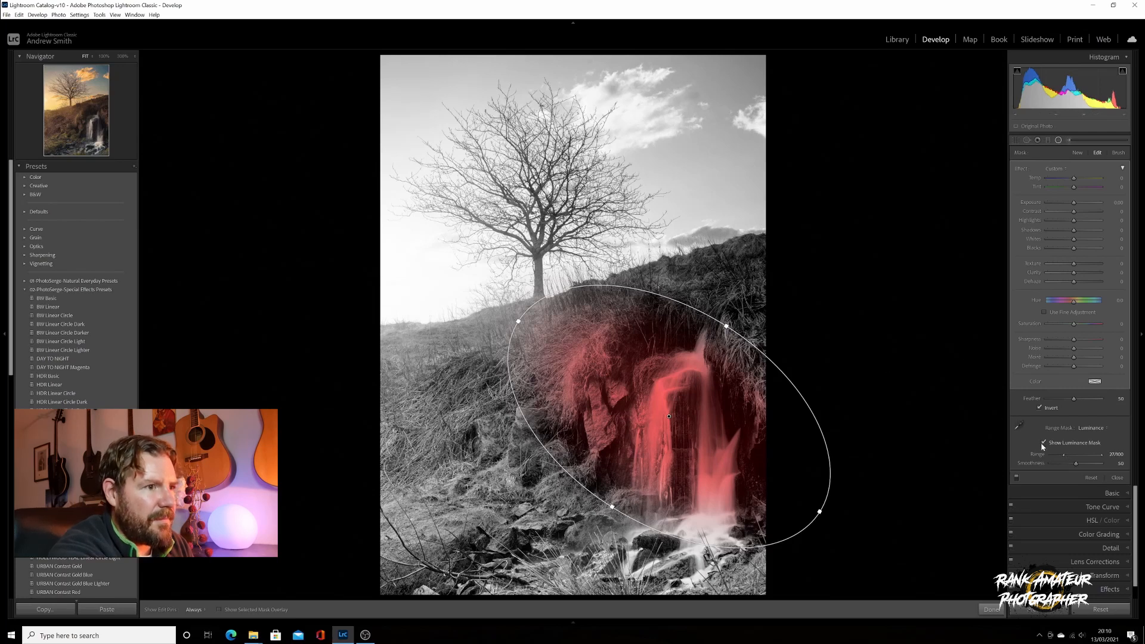
left_click(1043, 443)
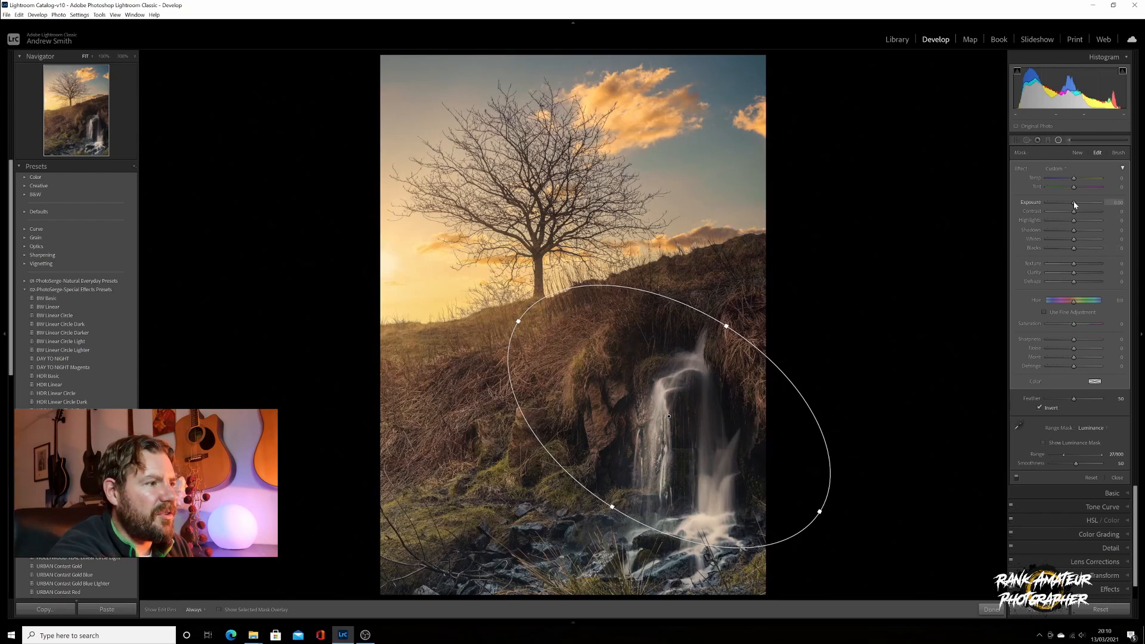
Tune the radial filter to Highlights -44 and Whites 15 with a slight exposure lift, reshaping the ellipse
left_click_drag(1076, 204, 1077, 205)
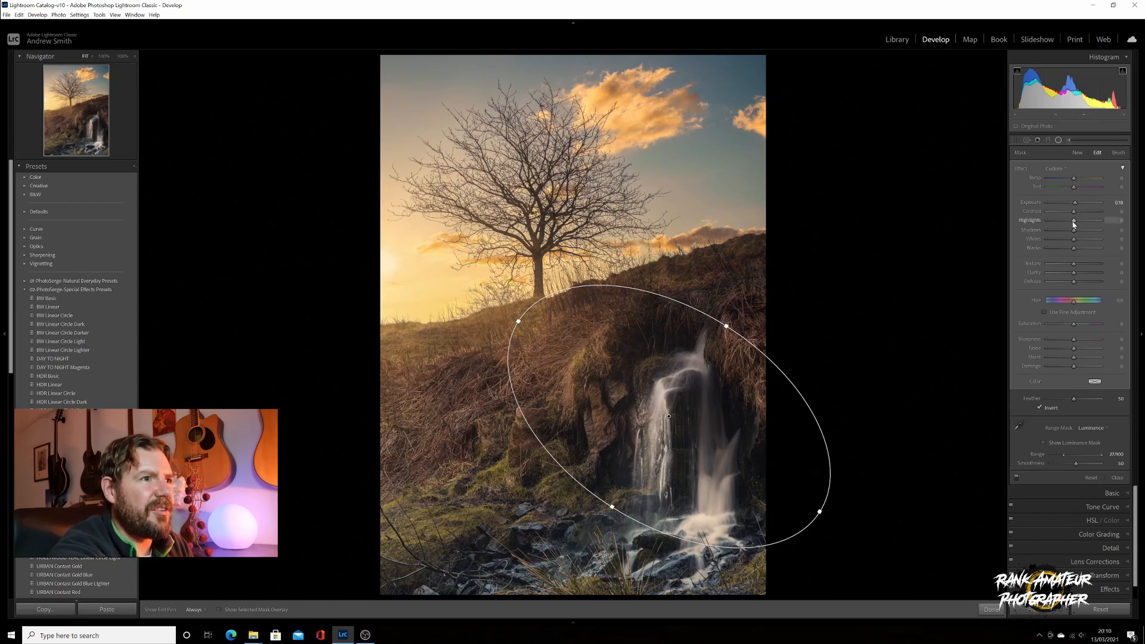
left_click_drag(1075, 221, 1078, 221)
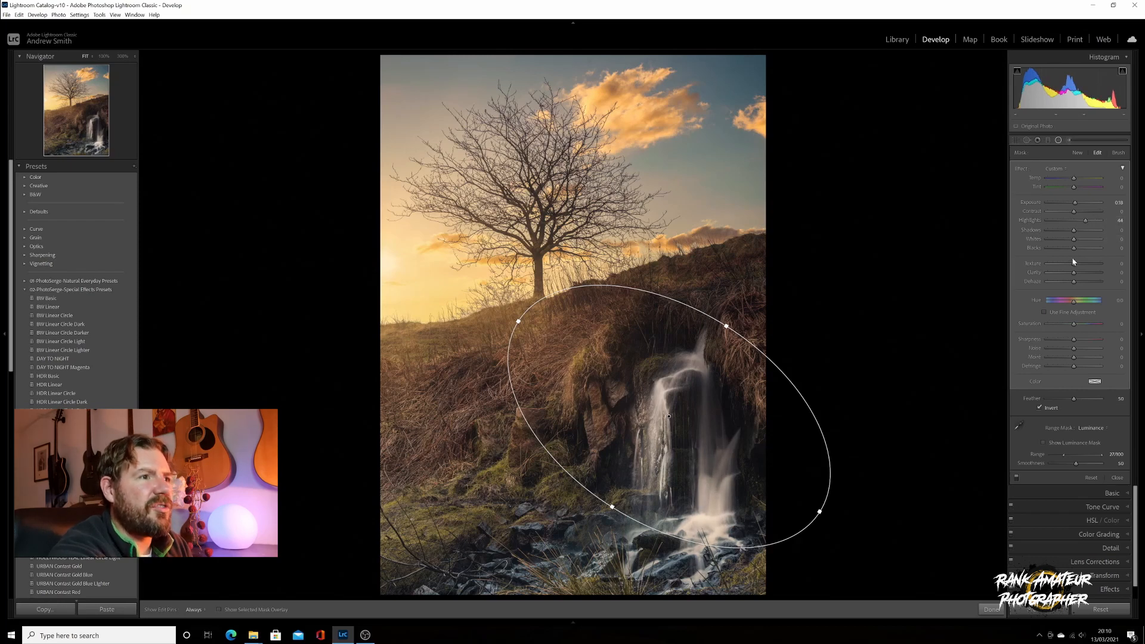
left_click_drag(1077, 242, 1079, 243)
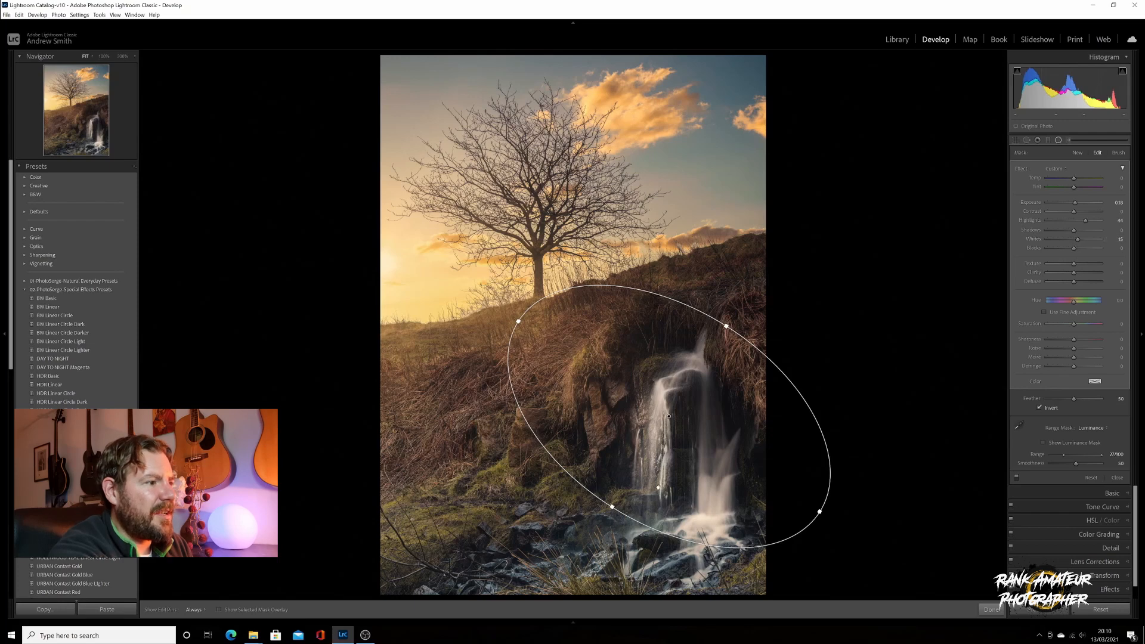
left_click_drag(611, 507, 599, 530)
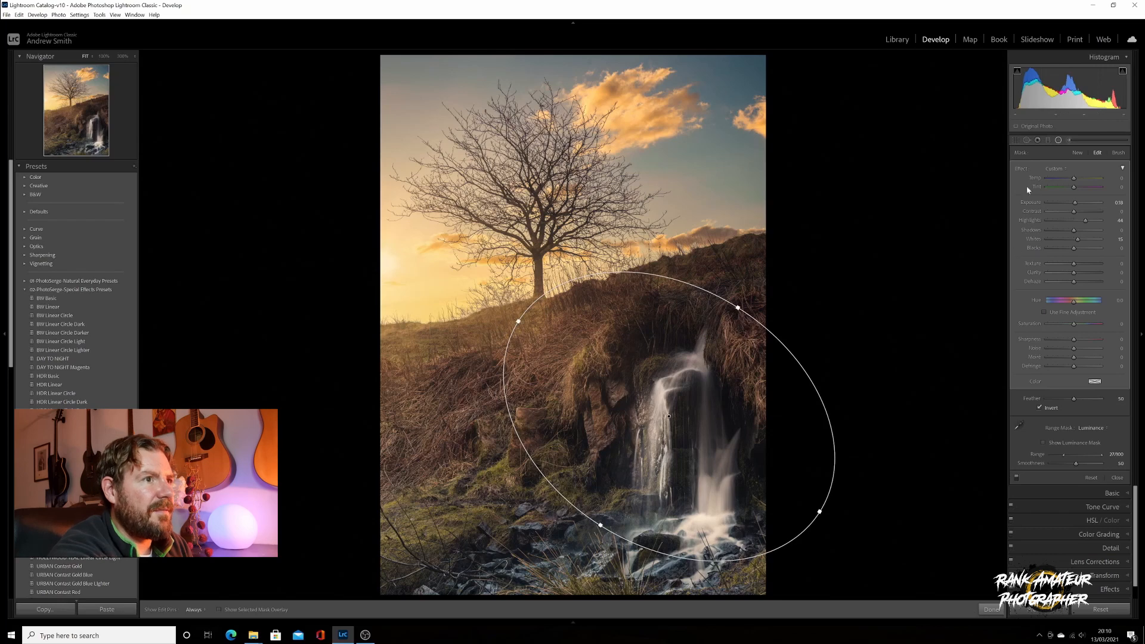
left_click(1059, 140)
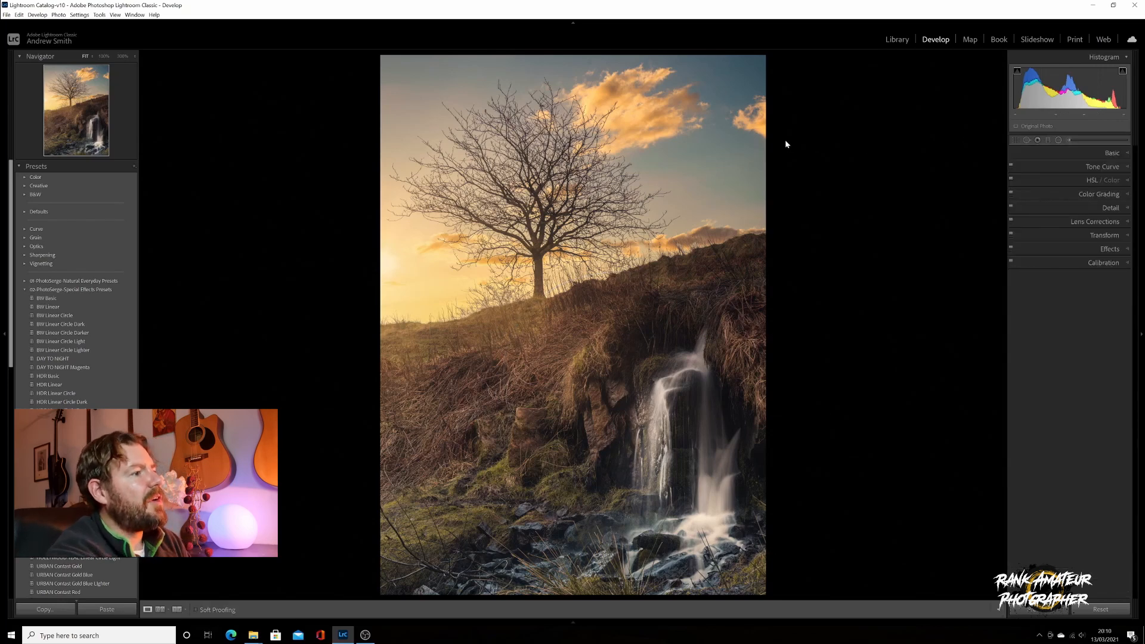
Draw a graduated filter down over the sky, move it lower, and reset its effect sliders to zero
left_click(1048, 141)
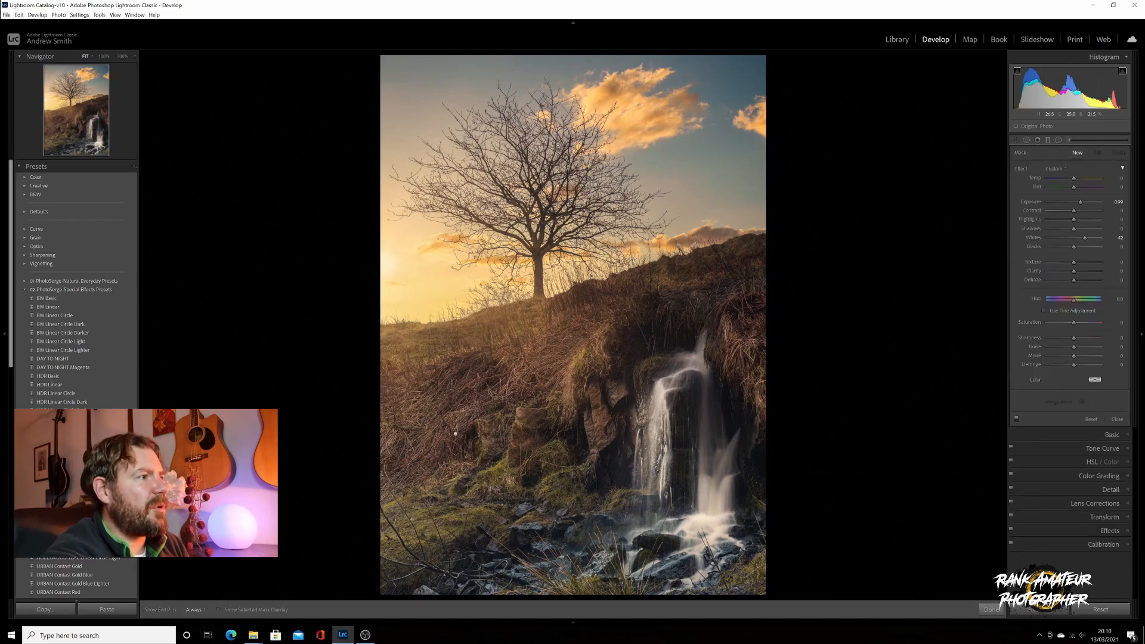
left_click_drag(523, 238, 543, 324)
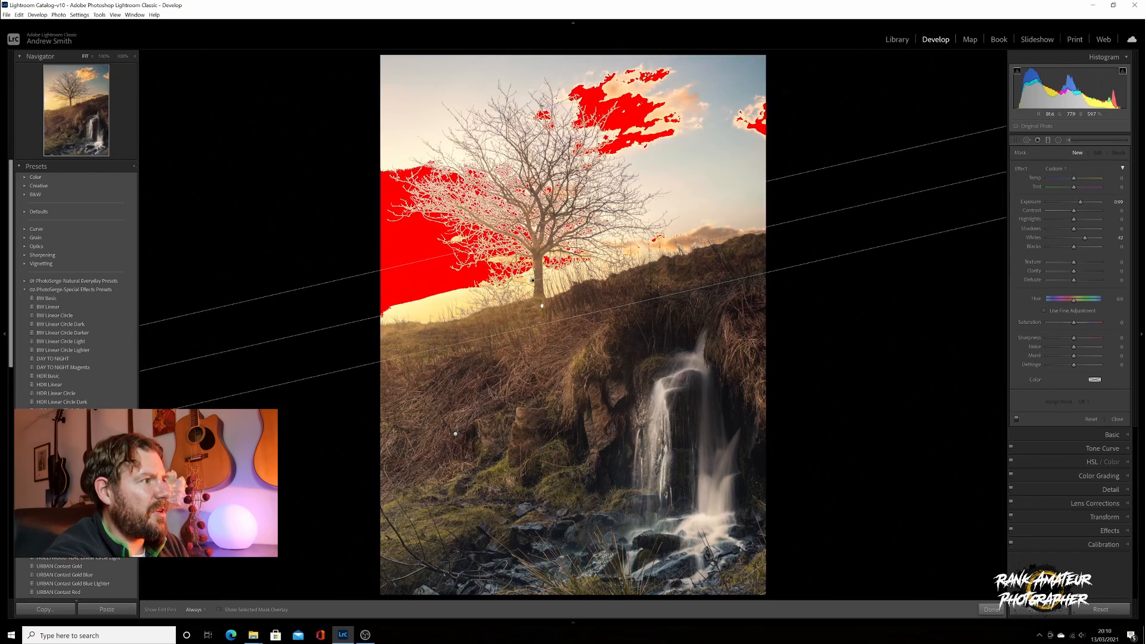
left_click_drag(533, 281, 541, 303)
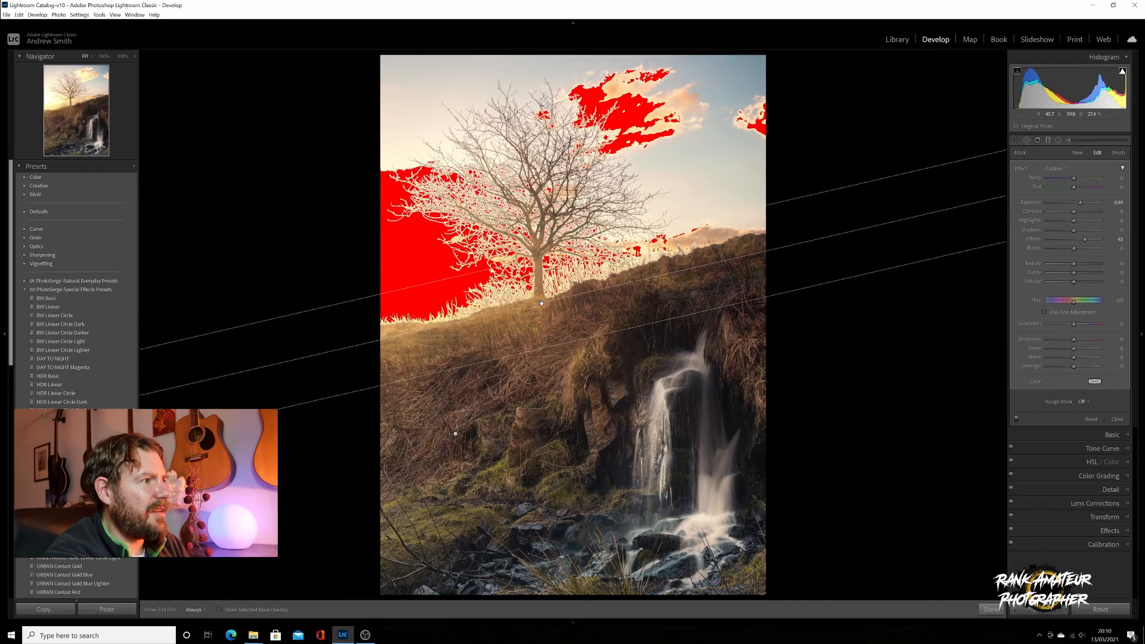
double_click(1020, 169)
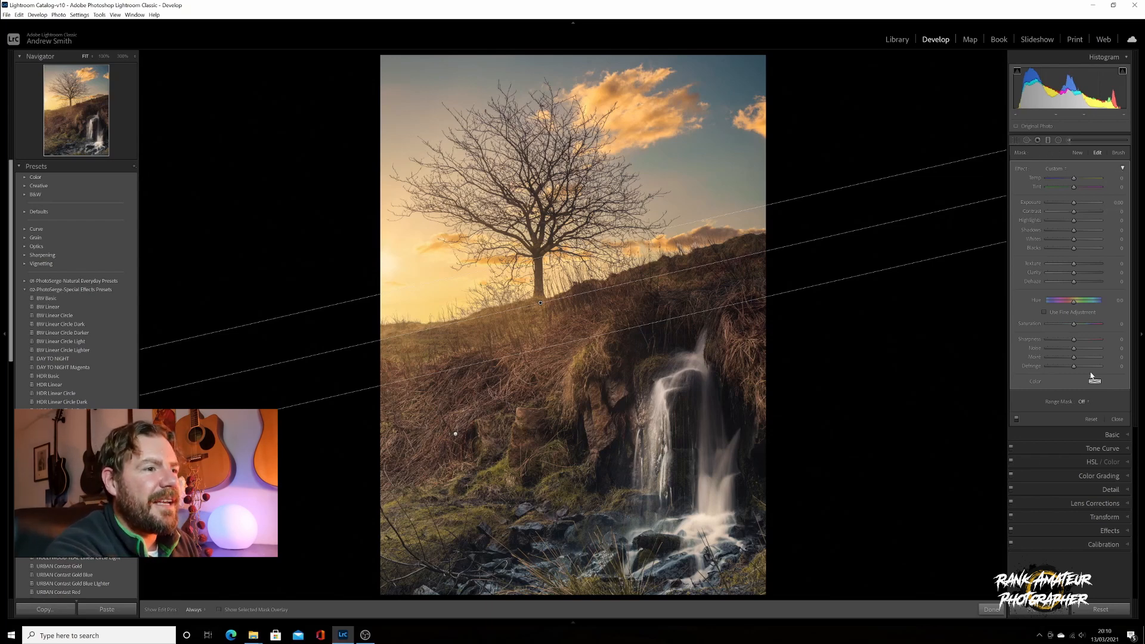
Add a Luminance range mask to the sky filter and narrow its range
left_click(1082, 402)
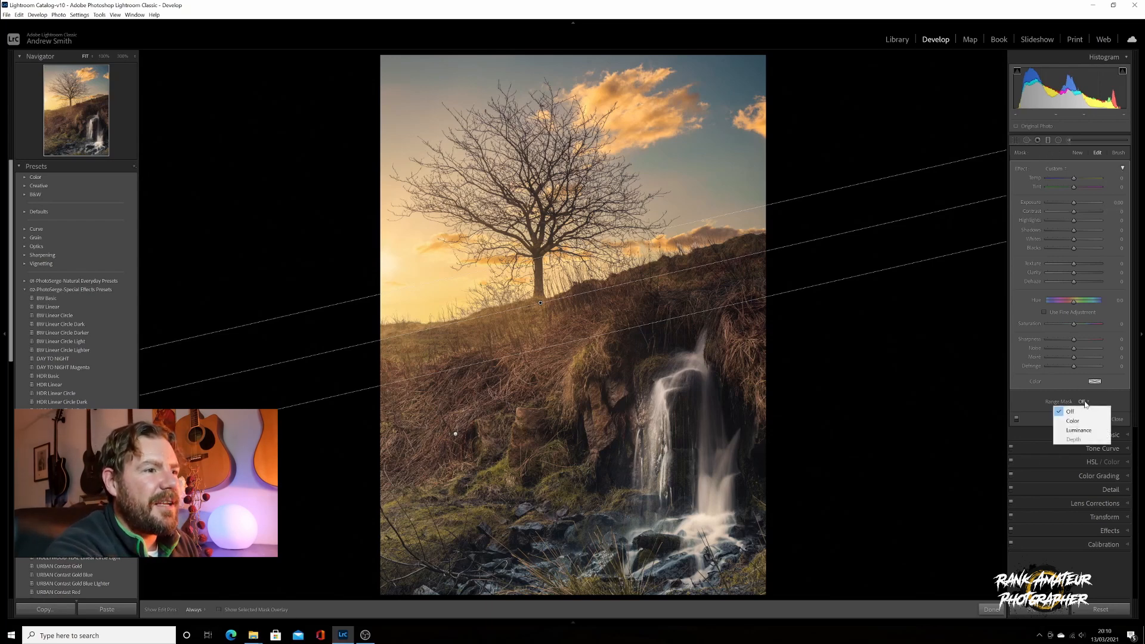
left_click(1087, 432)
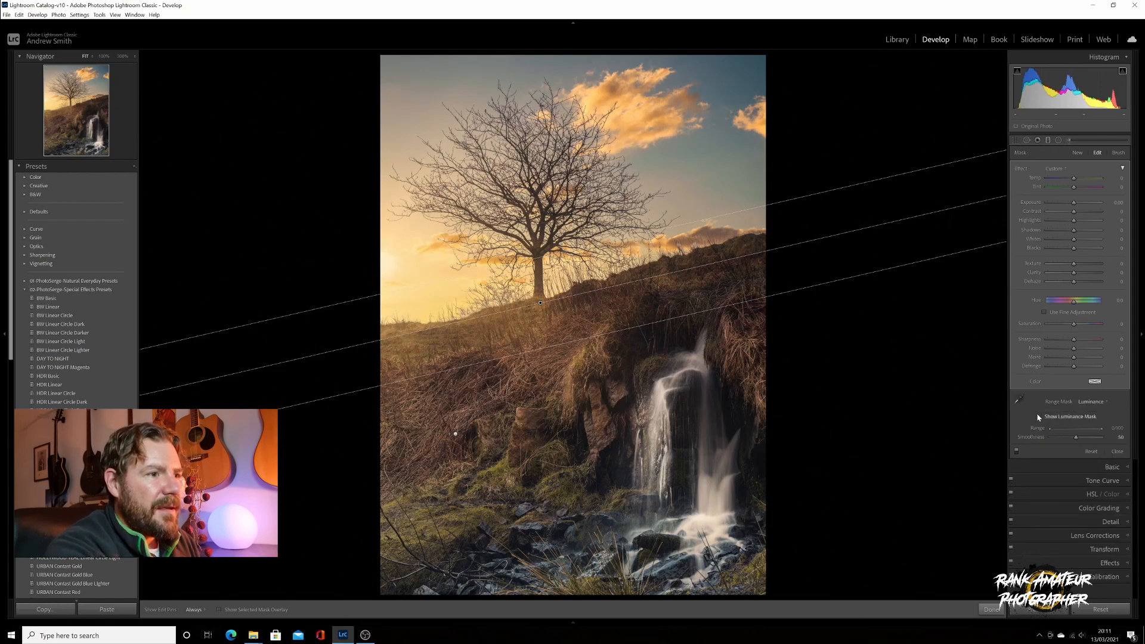
left_click(1039, 417)
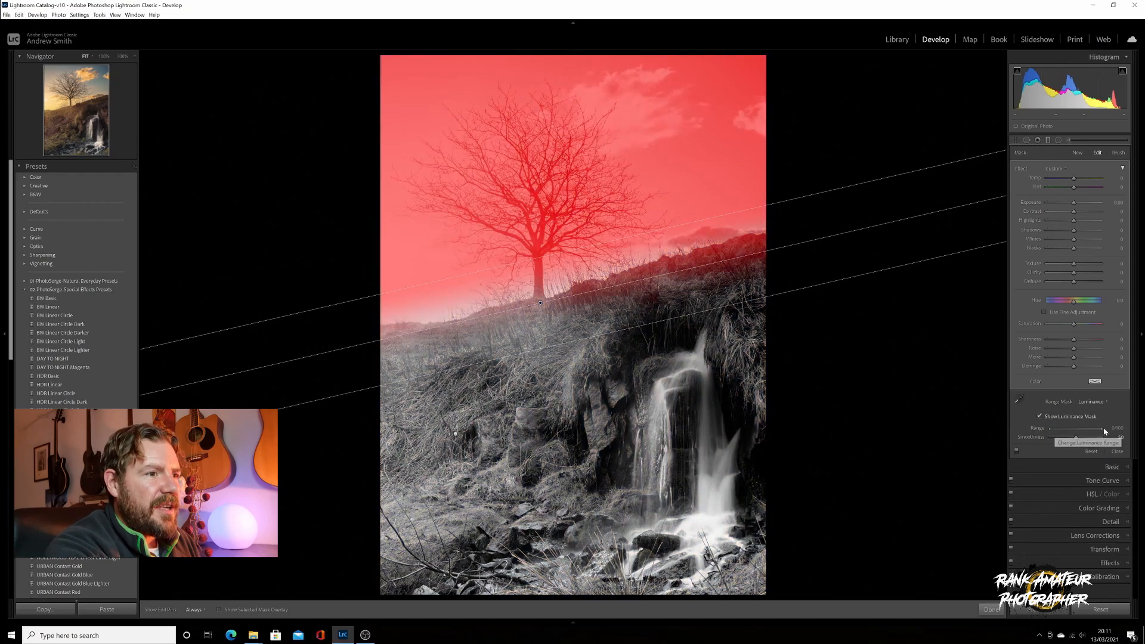
left_click_drag(1102, 428, 1063, 434)
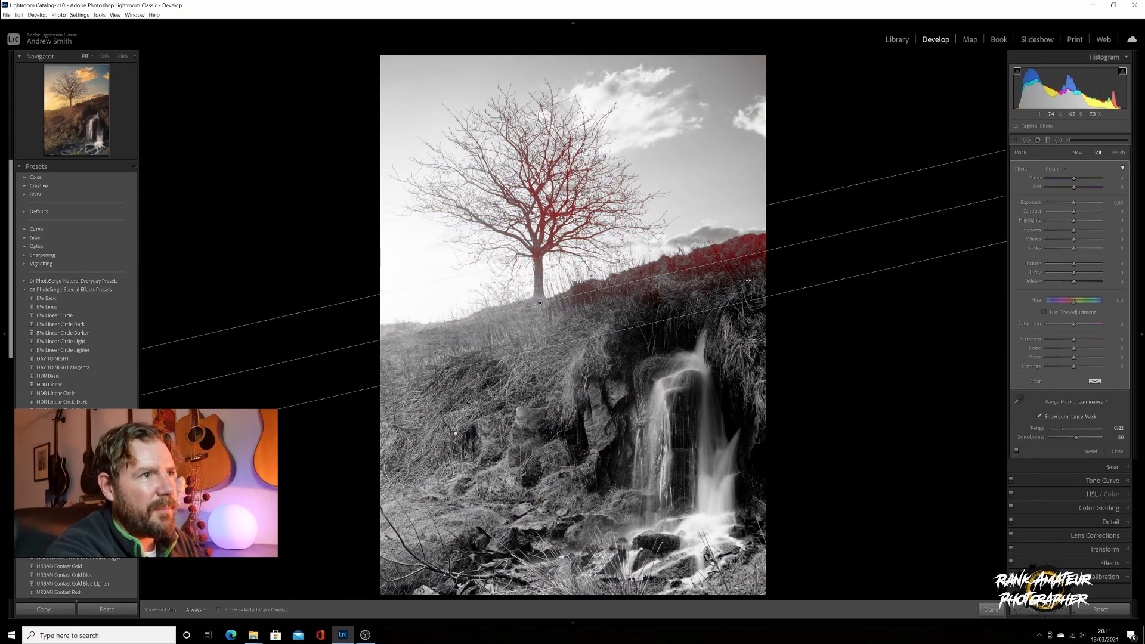
Erase the filter's mask from the hillside with a 100-flow erase brush
left_click(1118, 153)
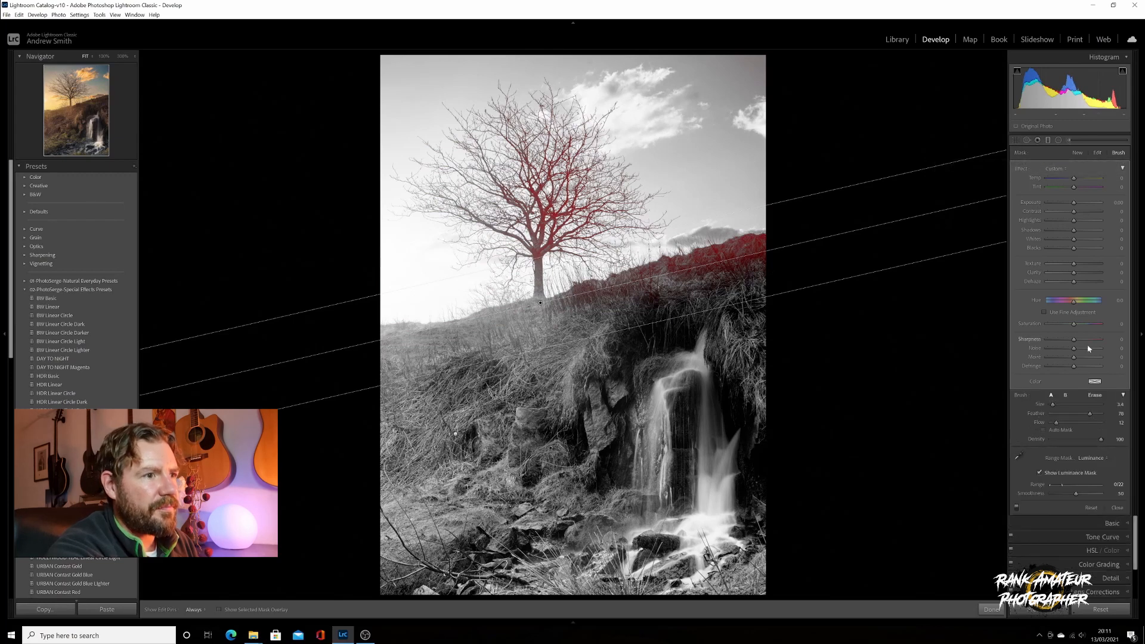
left_click(1091, 395)
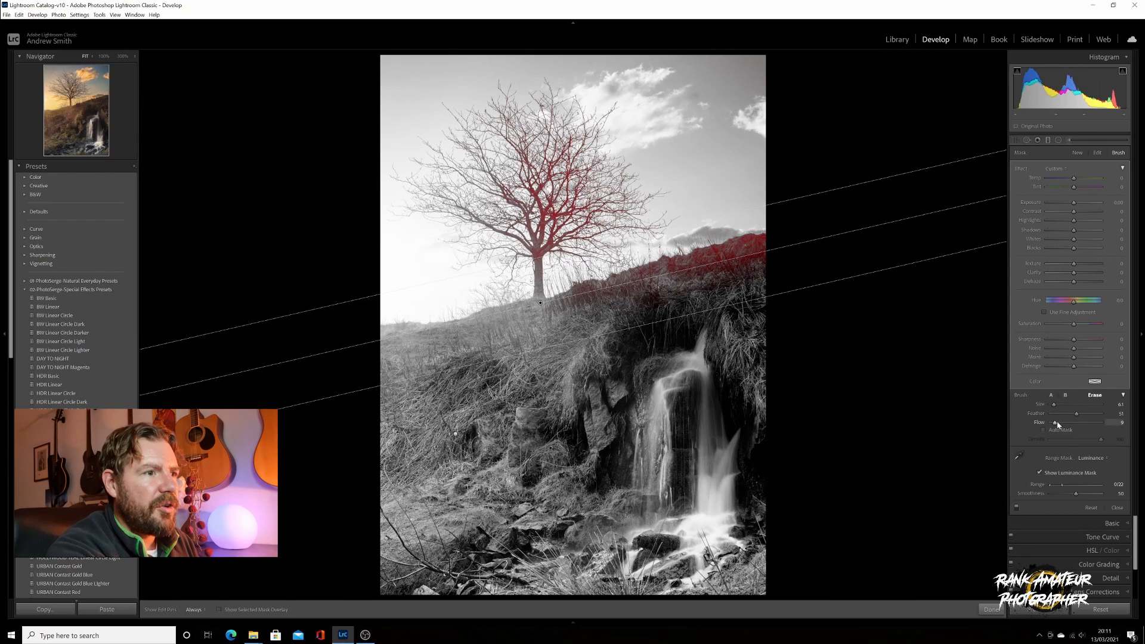
left_click_drag(1056, 422, 1107, 421)
key("h")
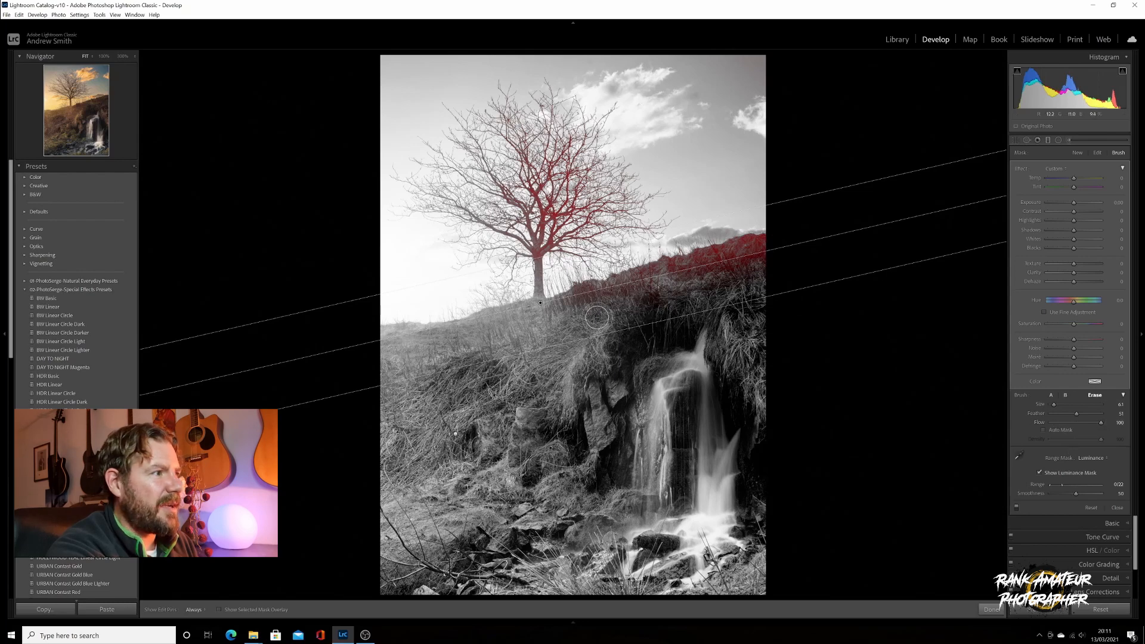
mouse_move(576, 303)
left_mouse_down()
mouse_move(770, 235)
mouse_move(639, 290)
mouse_move(849, 239)
mouse_move(677, 314)
mouse_move(767, 243)
mouse_move(703, 244)
mouse_move(650, 273)
mouse_move(570, 287)
left_mouse_up()
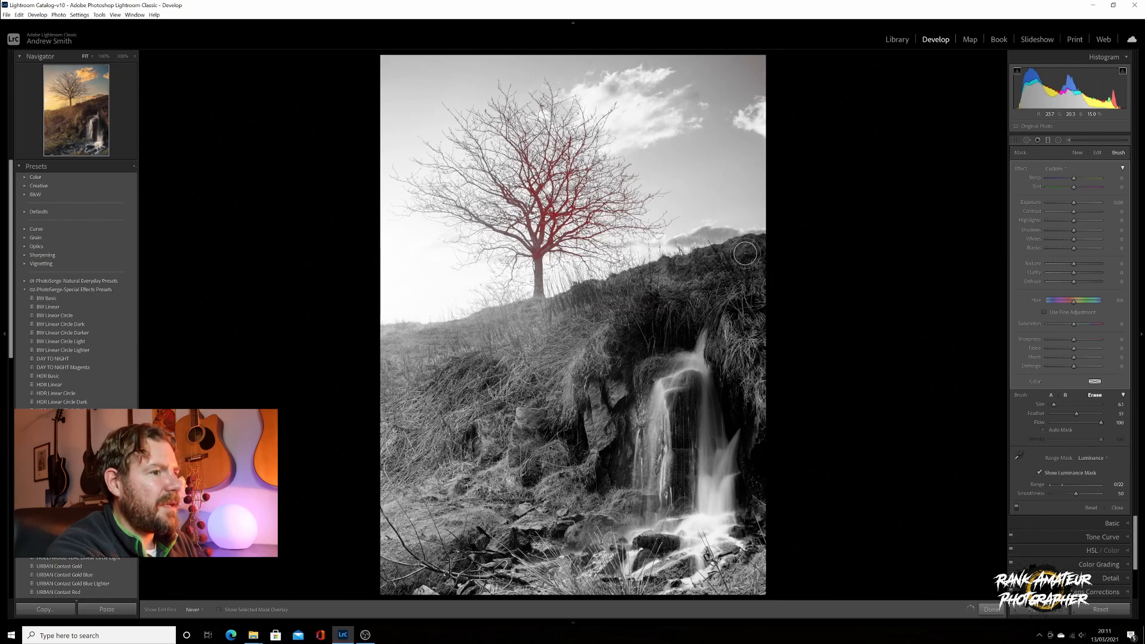
key("h")
left_click(1039, 472)
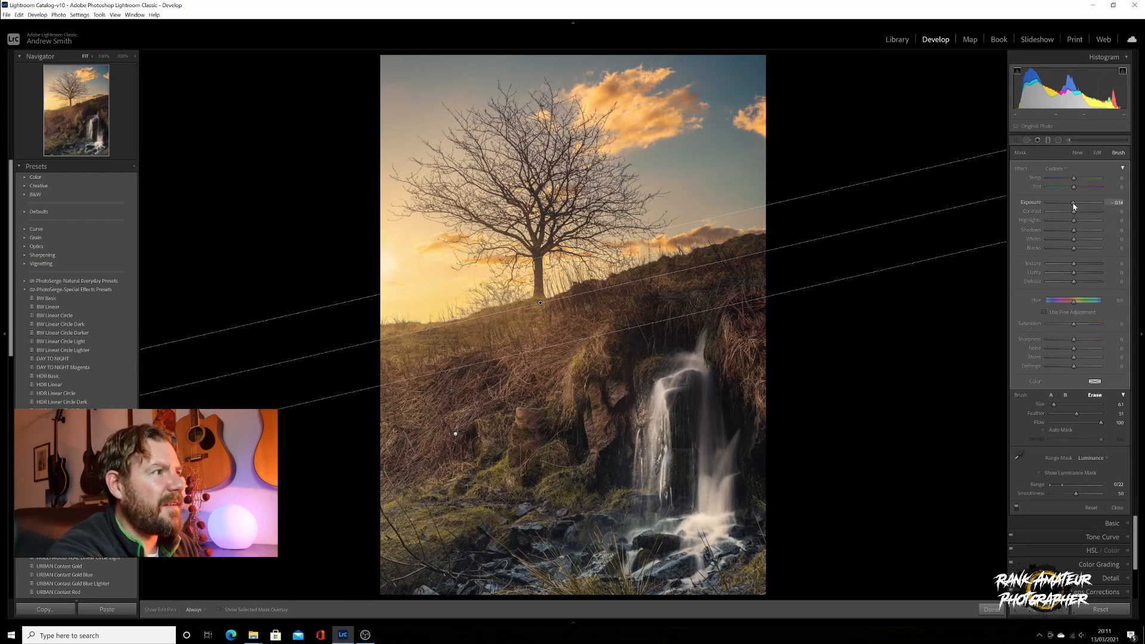
Lower the sky filter's exposure slightly, check the photo without guides, and close the graduated filter
left_click_drag(1072, 204, 1071, 205)
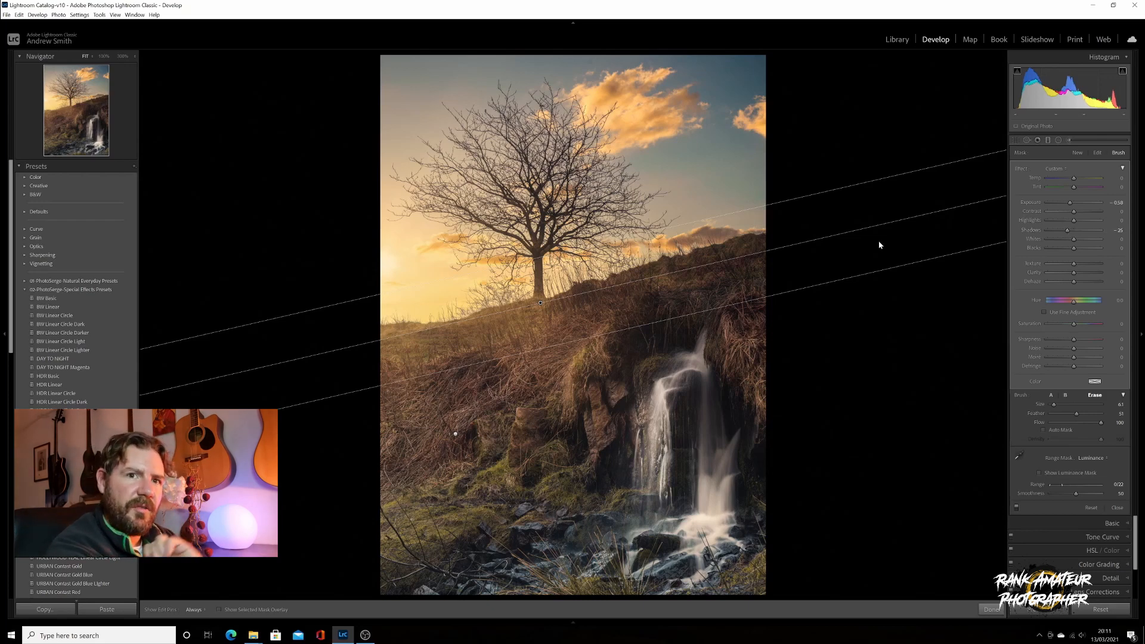
key("h")
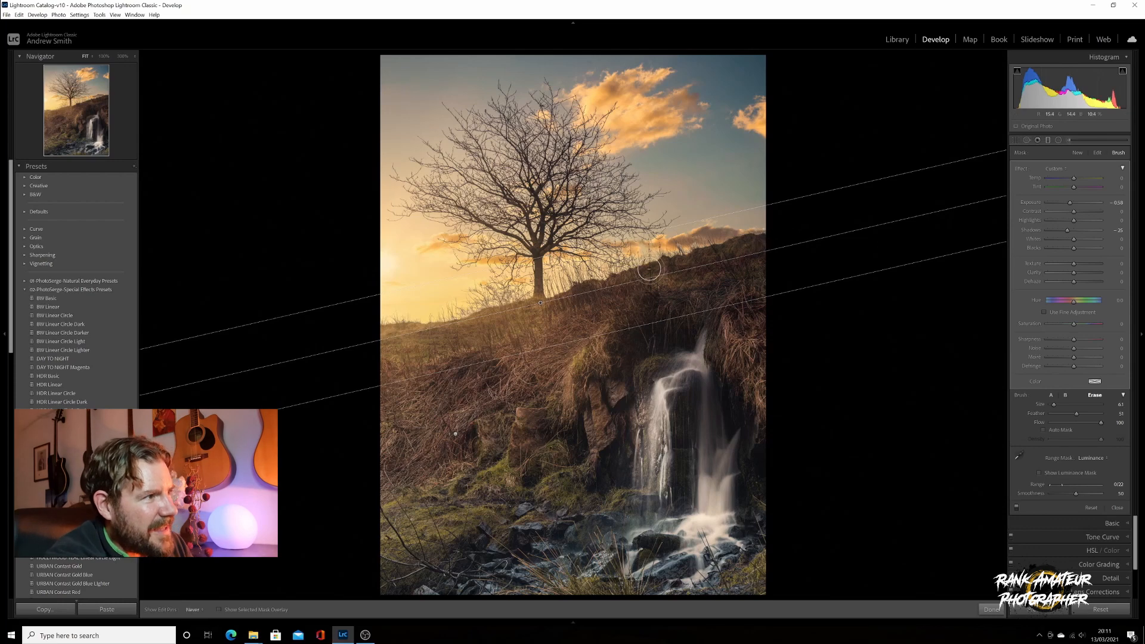
key("h")
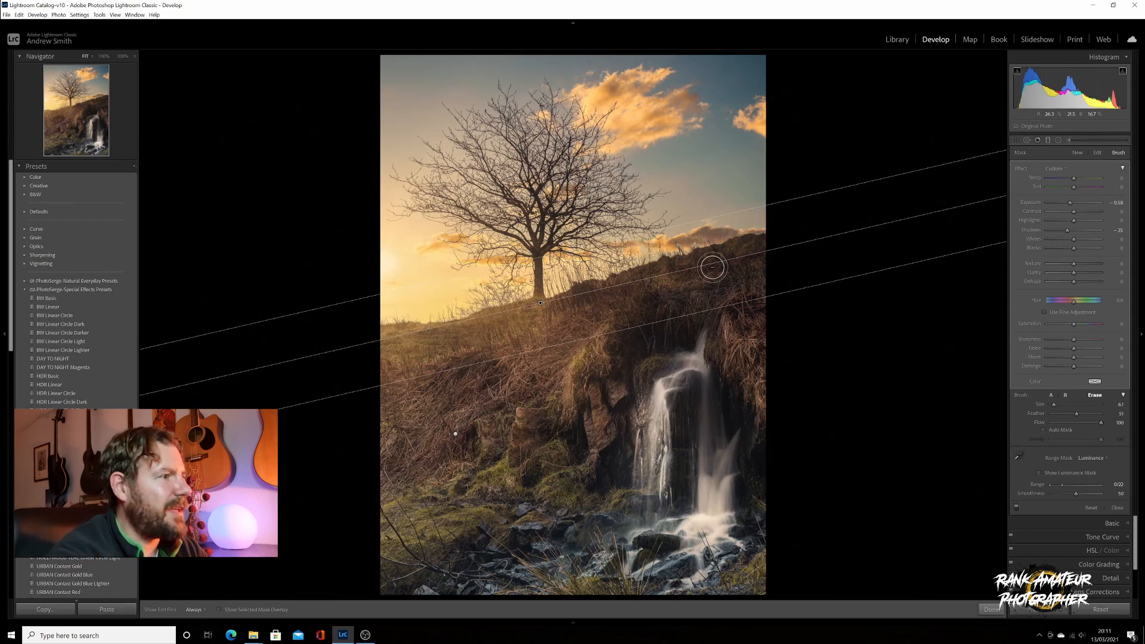
left_click(1048, 140)
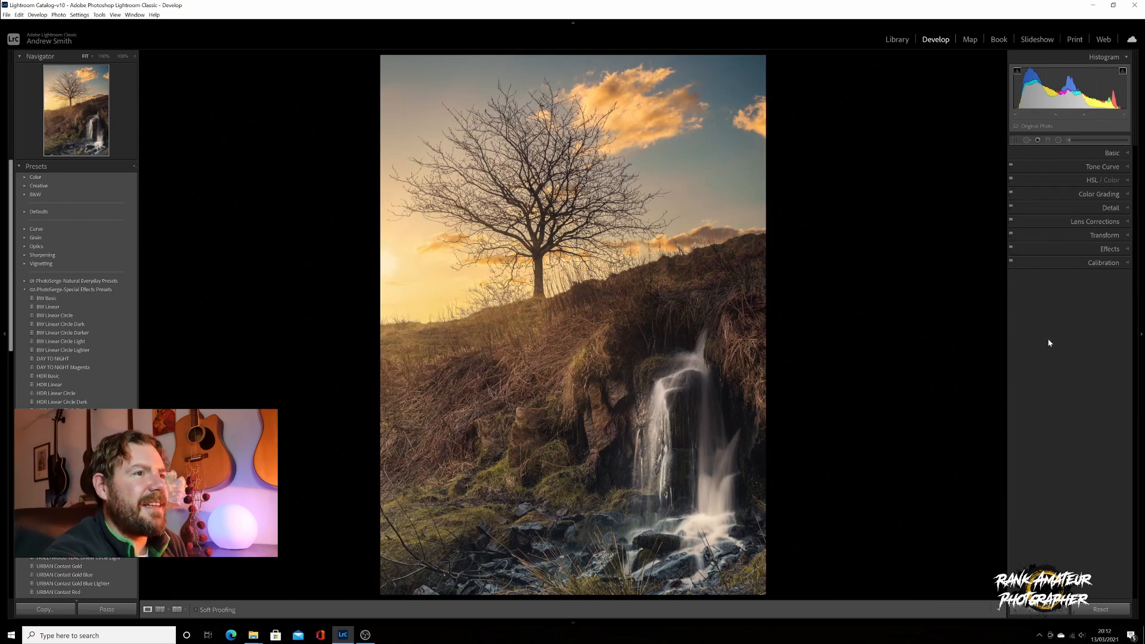
Add a negative post-crop vignette with Midpoint 26, Highlights 100 and Feather 75
left_click(1059, 247)
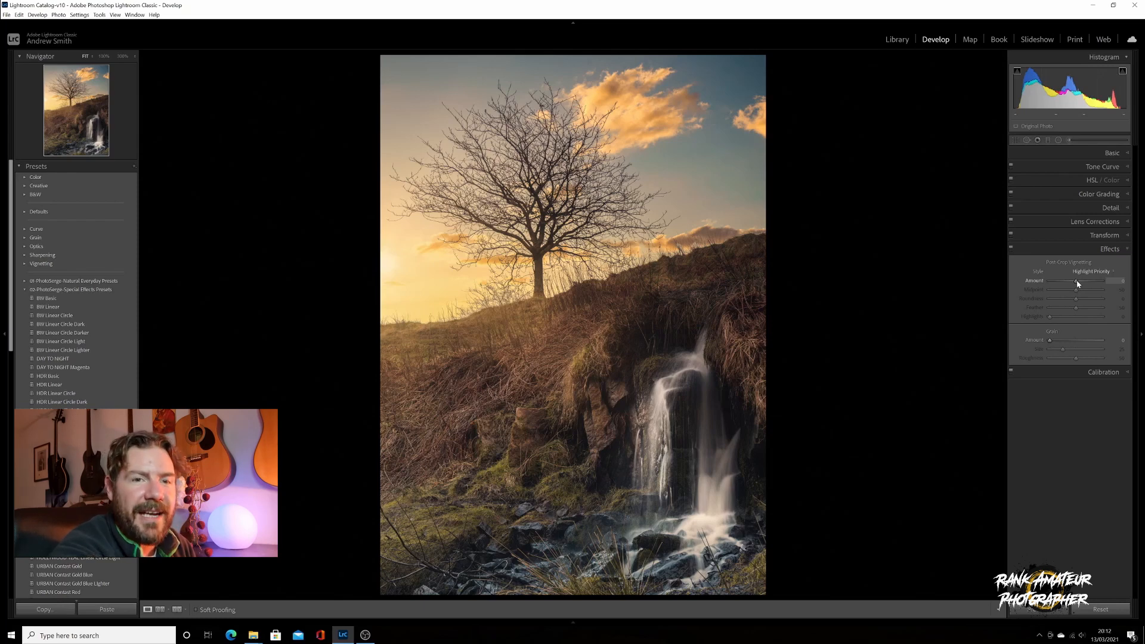
left_click_drag(1077, 284, 963, 276)
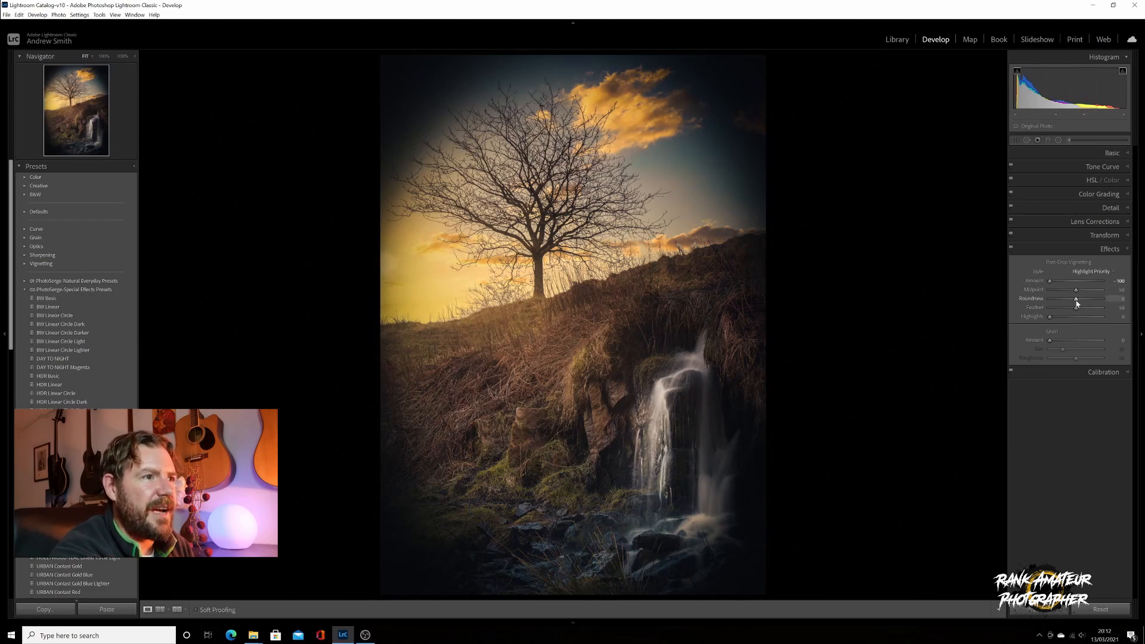
mouse_move(1077, 294)
left_mouse_down()
mouse_move(1063, 292)
mouse_move(1094, 307)
left_mouse_up()
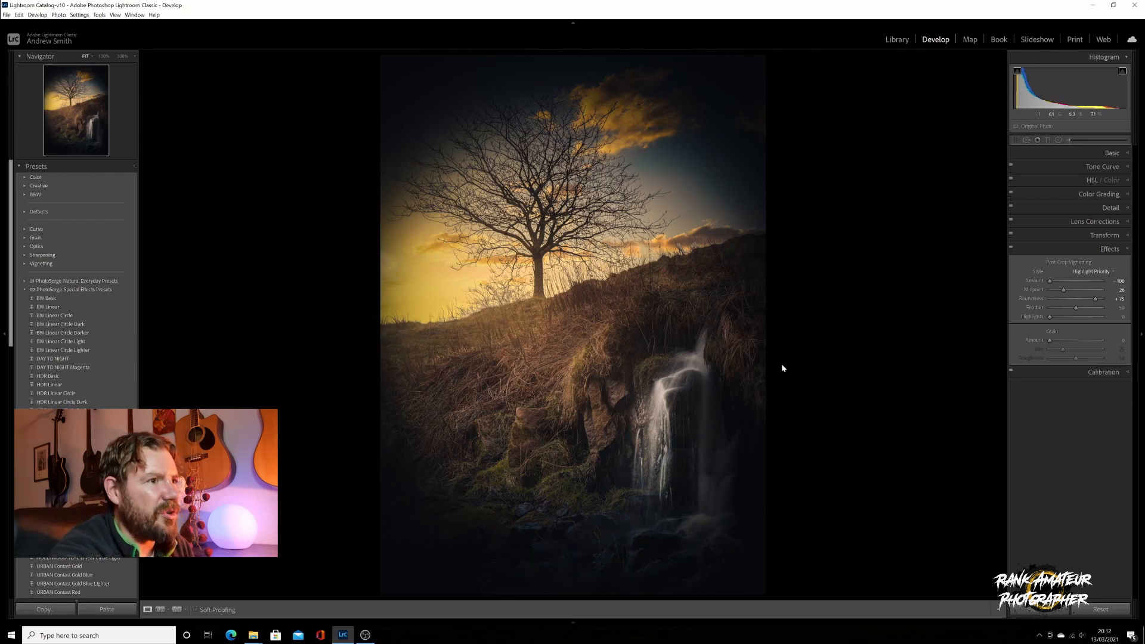
left_click_drag(1050, 317, 1102, 317)
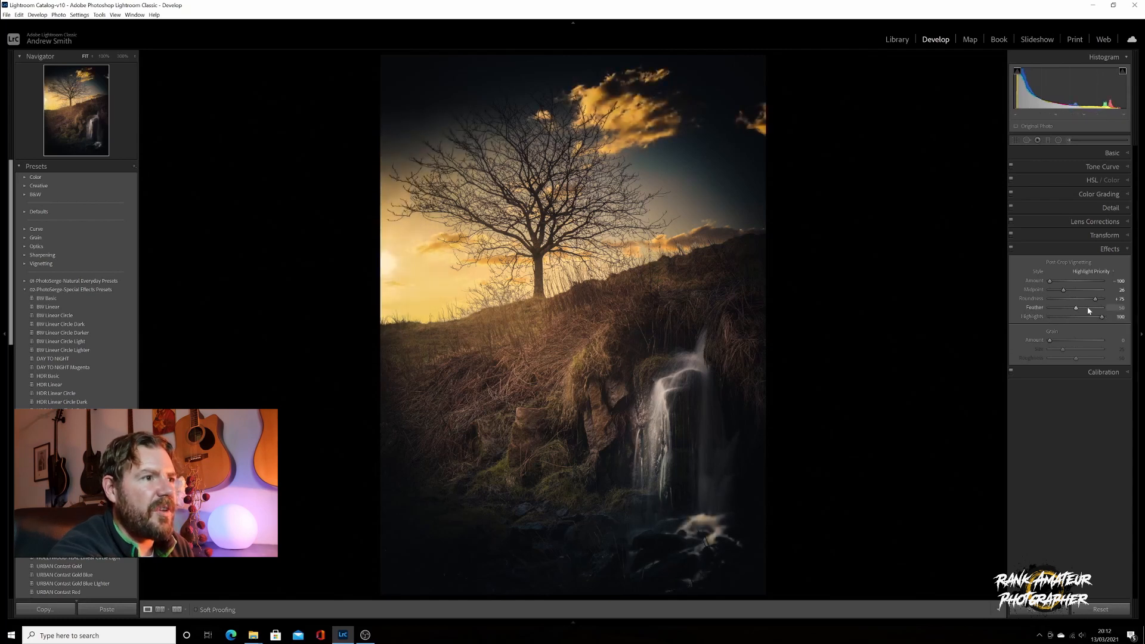
left_click_drag(1078, 309, 1072, 284)
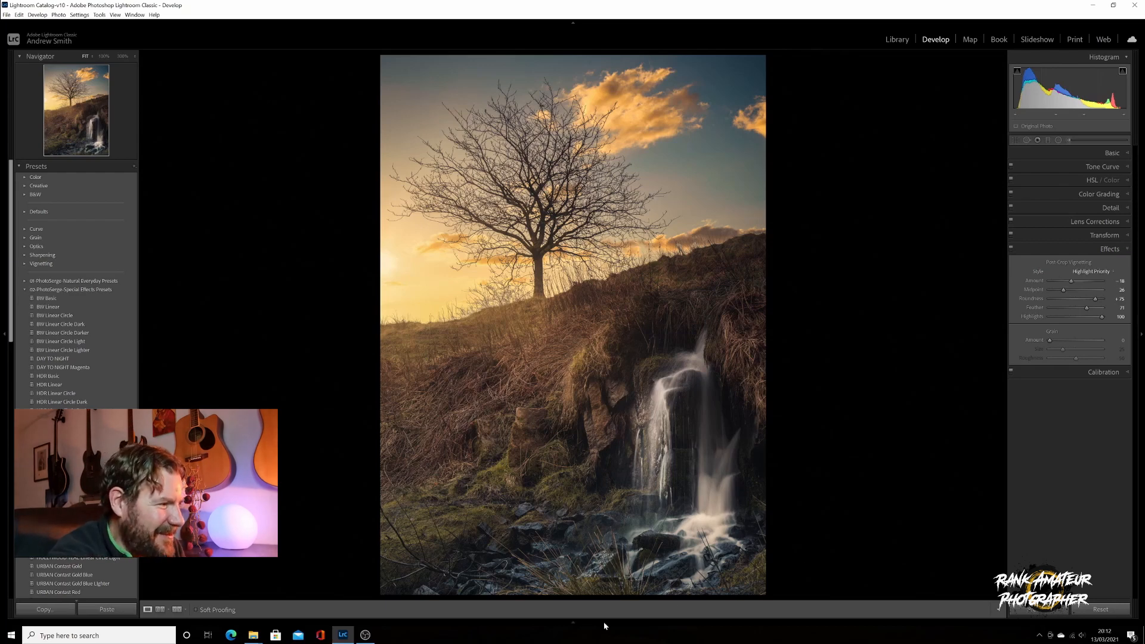
Flip between the raw DSC_0045.NEF and the sunset edit, ending on DSC_0045-Edit-2.tif
left_click(572, 623)
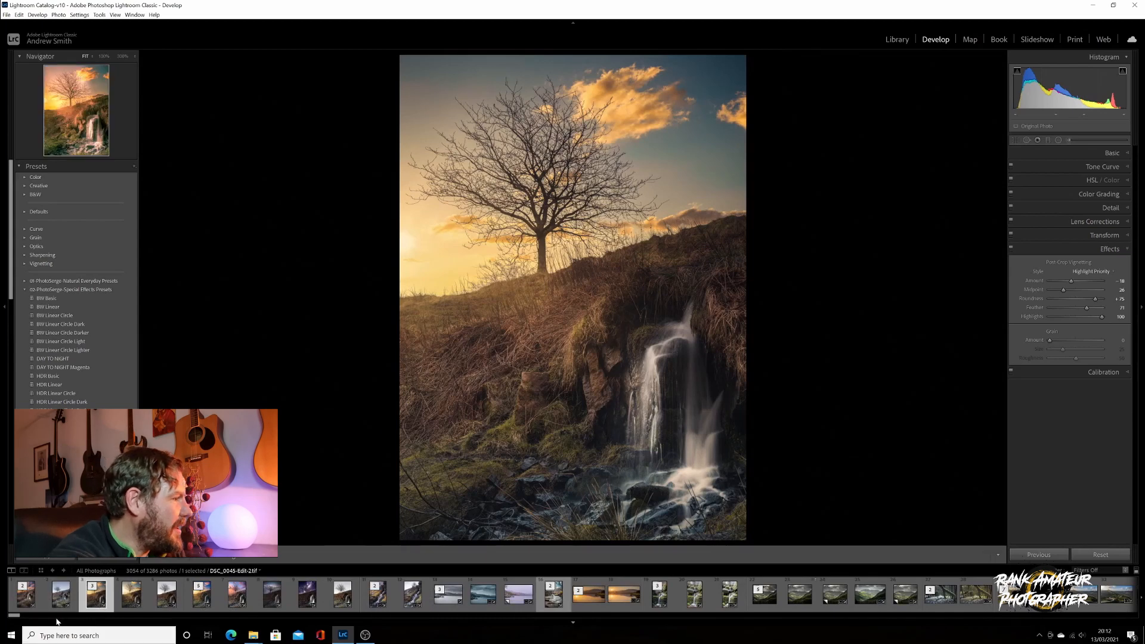
left_click(62, 596)
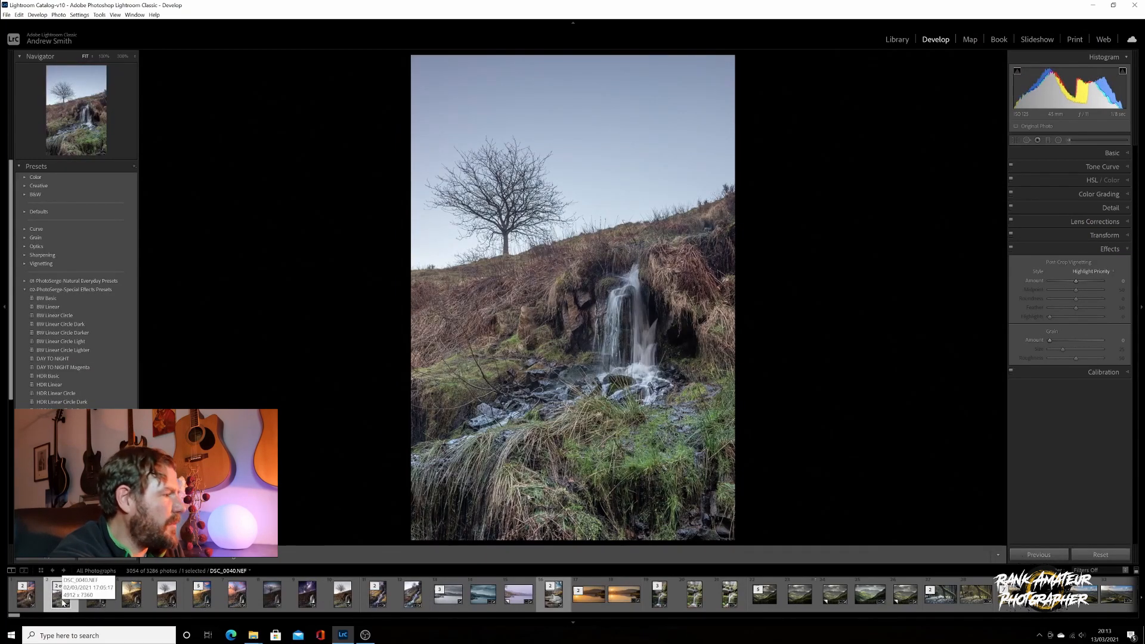
left_click(93, 604)
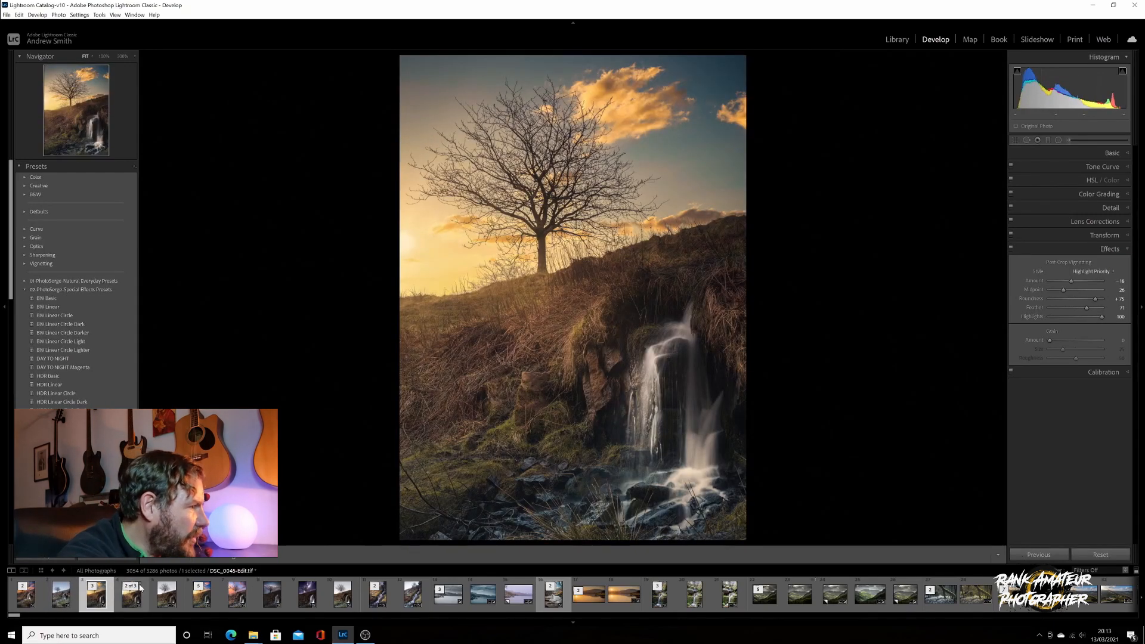
left_click(164, 599)
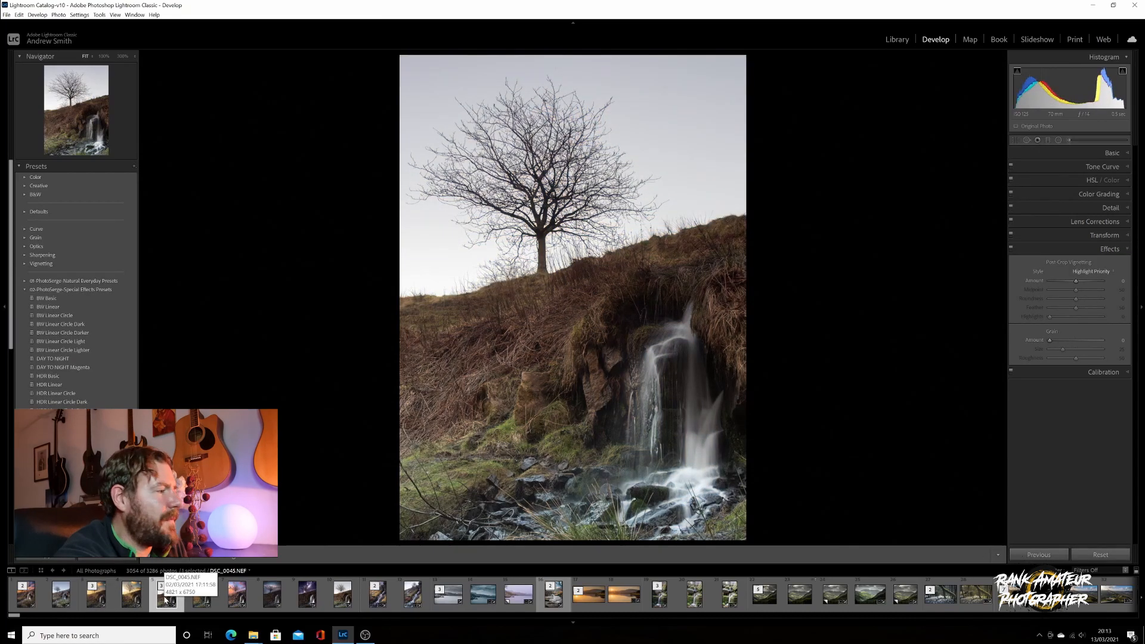
left_click(101, 598)
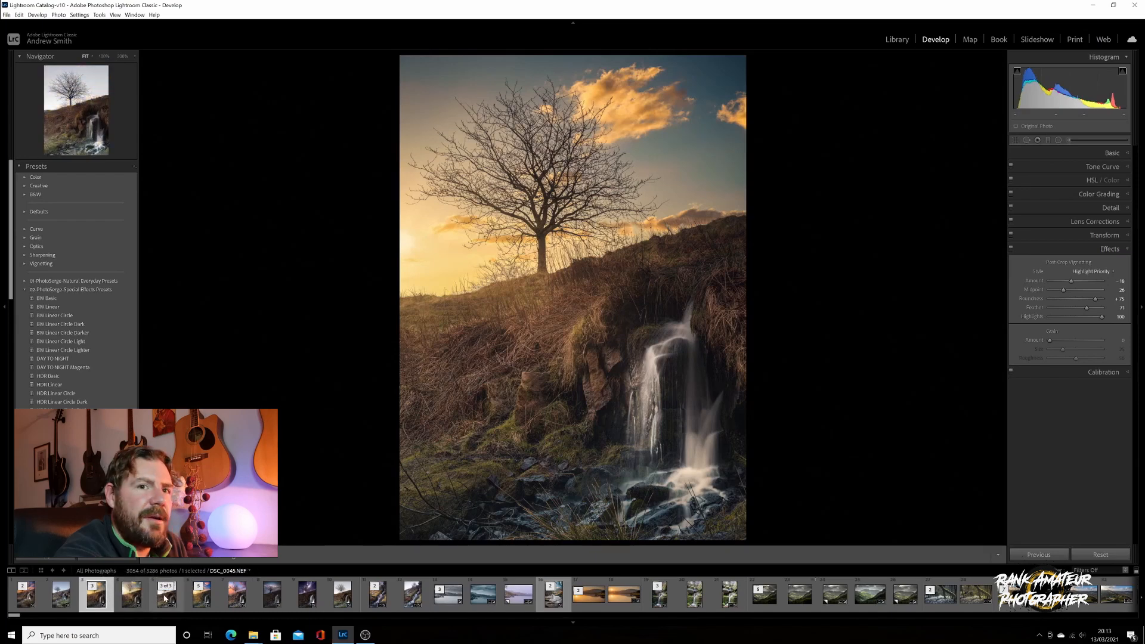
left_click(164, 599)
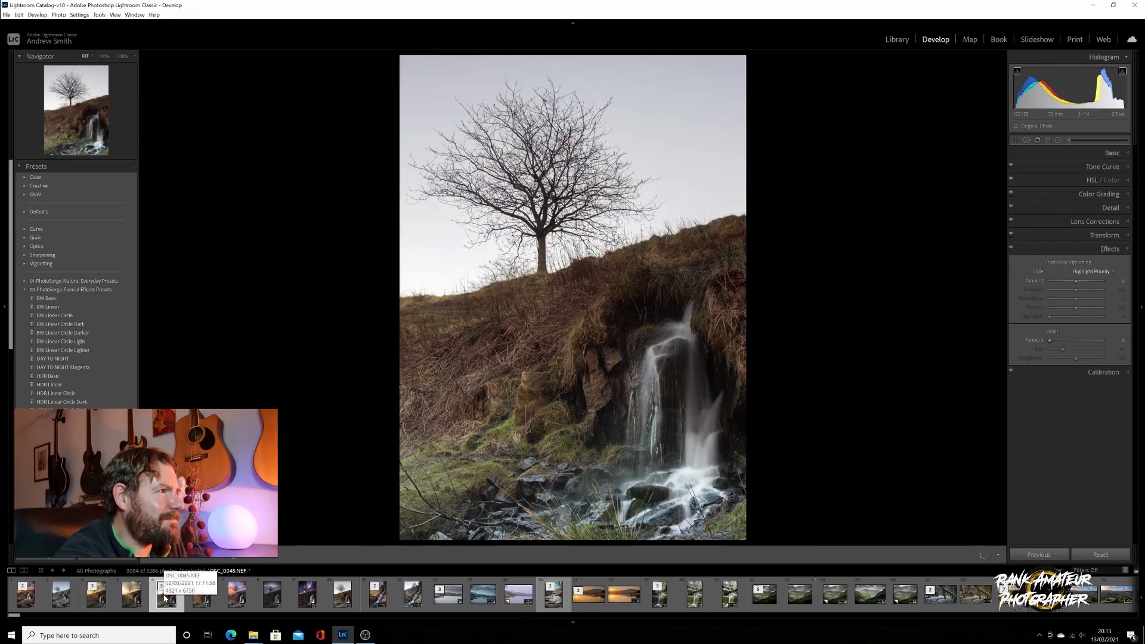
left_click(96, 595)
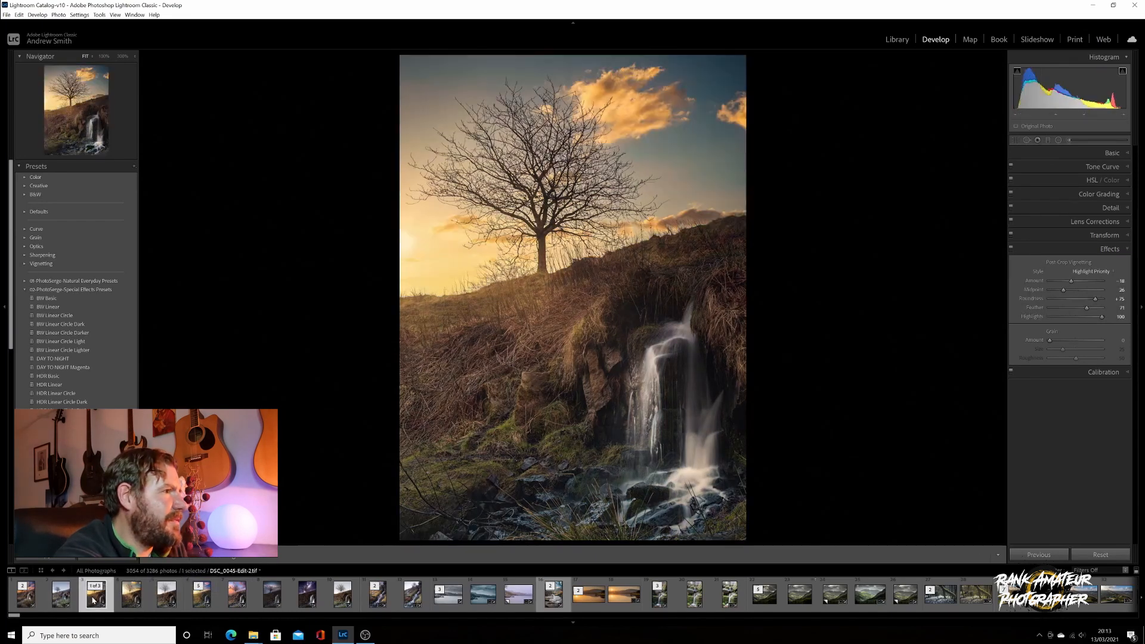